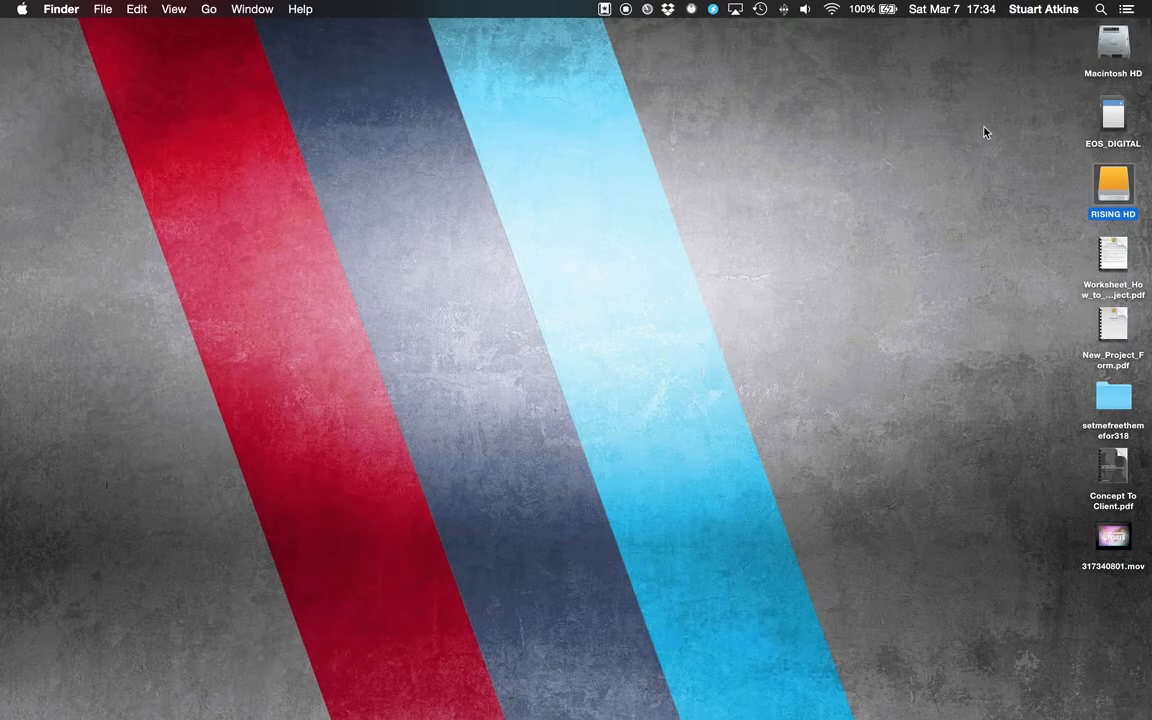
Open the RISING HD drive and, in a separate window, the DCIM > 100CANON folder of the EOS_DIGITAL card.
{"action": "double_click", "coordinate": [1110, 116]}
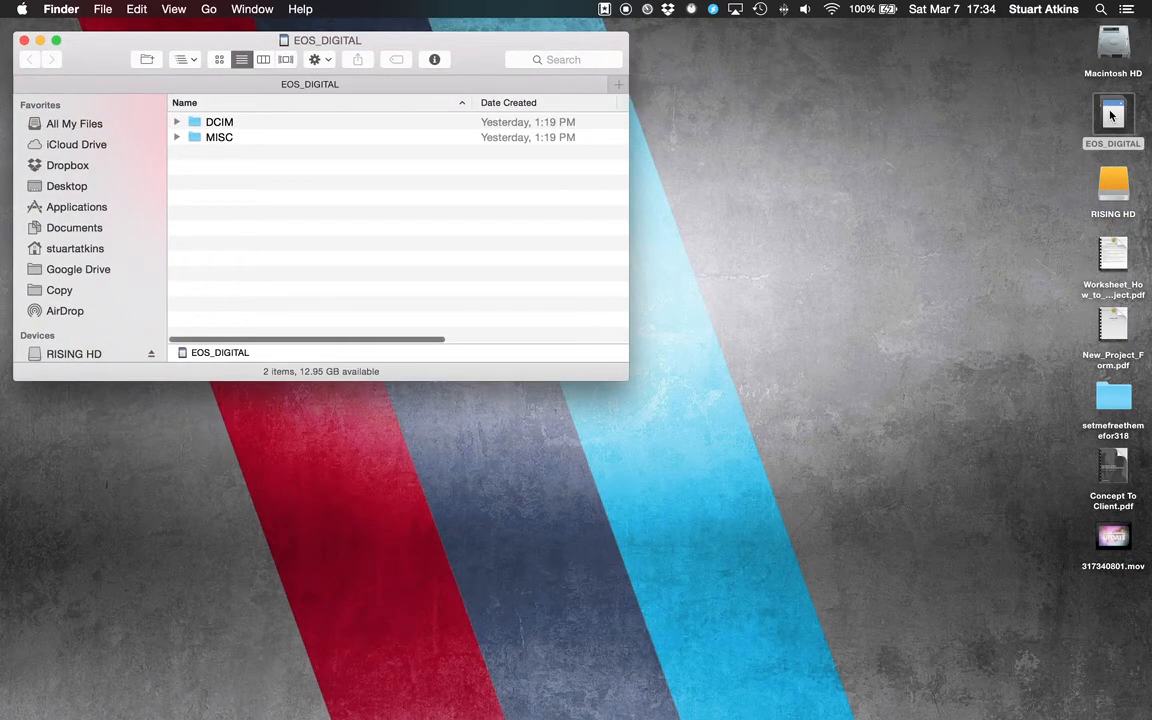
{"action": "left_click", "coordinate": [1112, 188]}
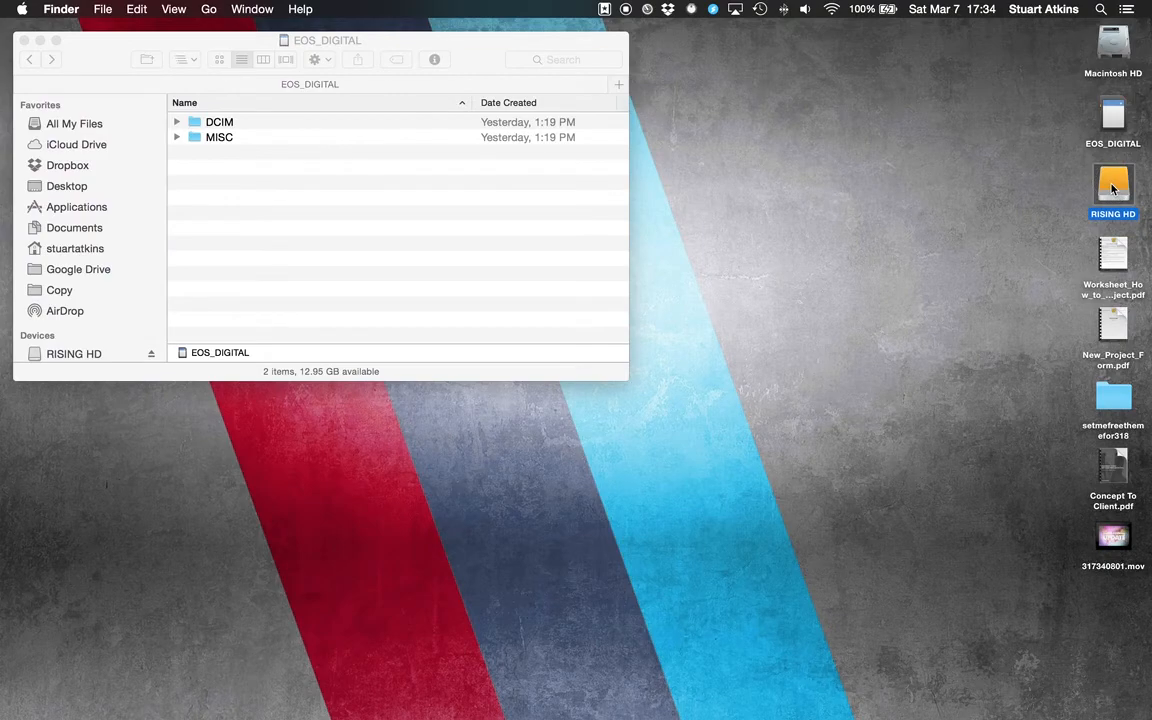
{"action": "double_click", "coordinate": [1112, 188]}
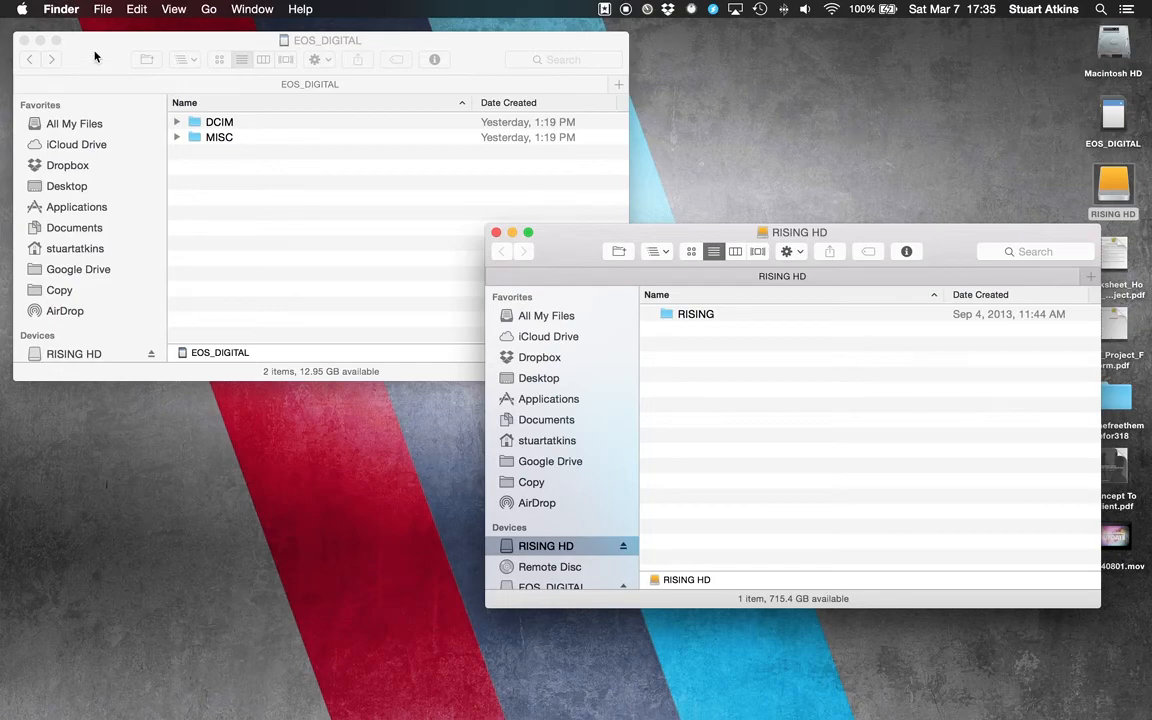
{"action": "double_click", "coordinate": [219, 121]}
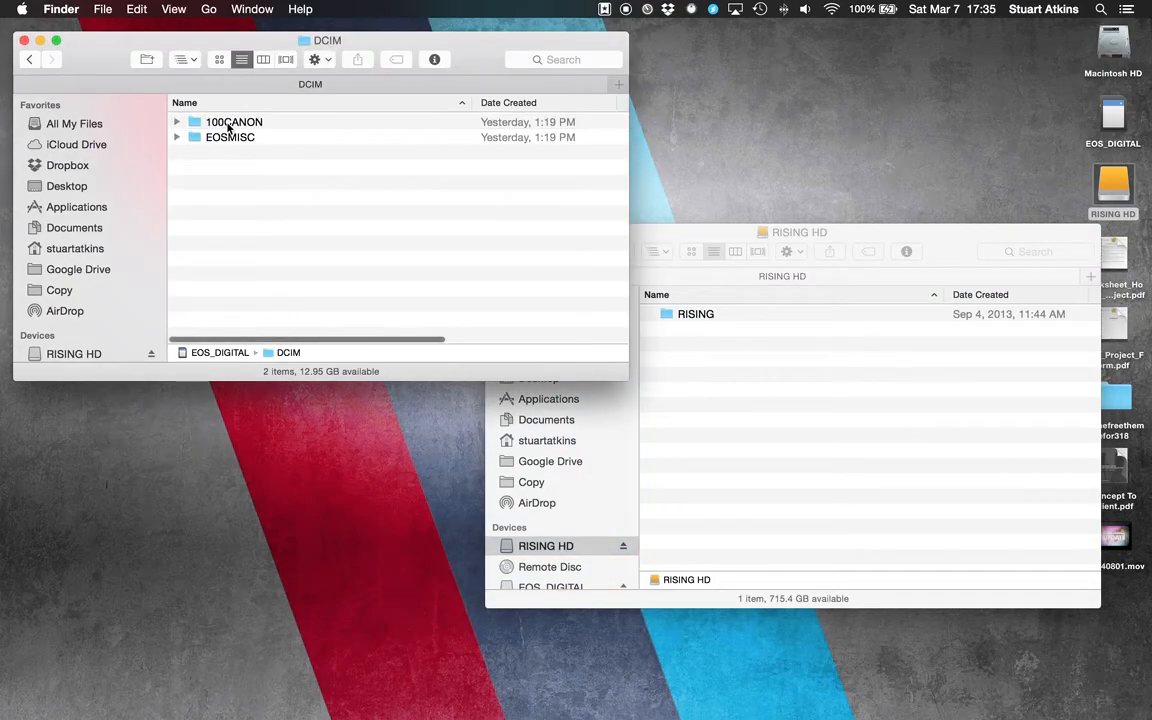
{"action": "double_click", "coordinate": [229, 122]}
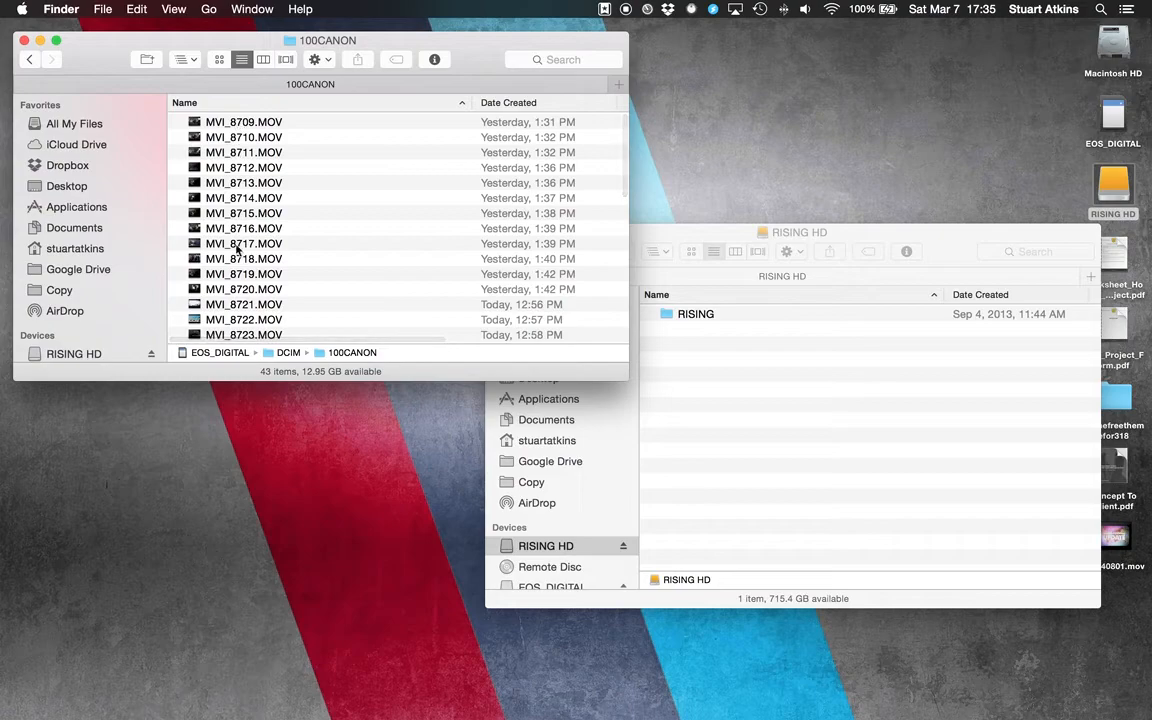
Browse RISING HD to RISING > APP VIDEO, look inside its FCPX FILES folder and return to APP VIDEO.
{"action": "left_click", "coordinate": [949, 246]}
{"action": "left_click", "coordinate": [706, 314]}
{"action": "double_click", "coordinate": [707, 315]}
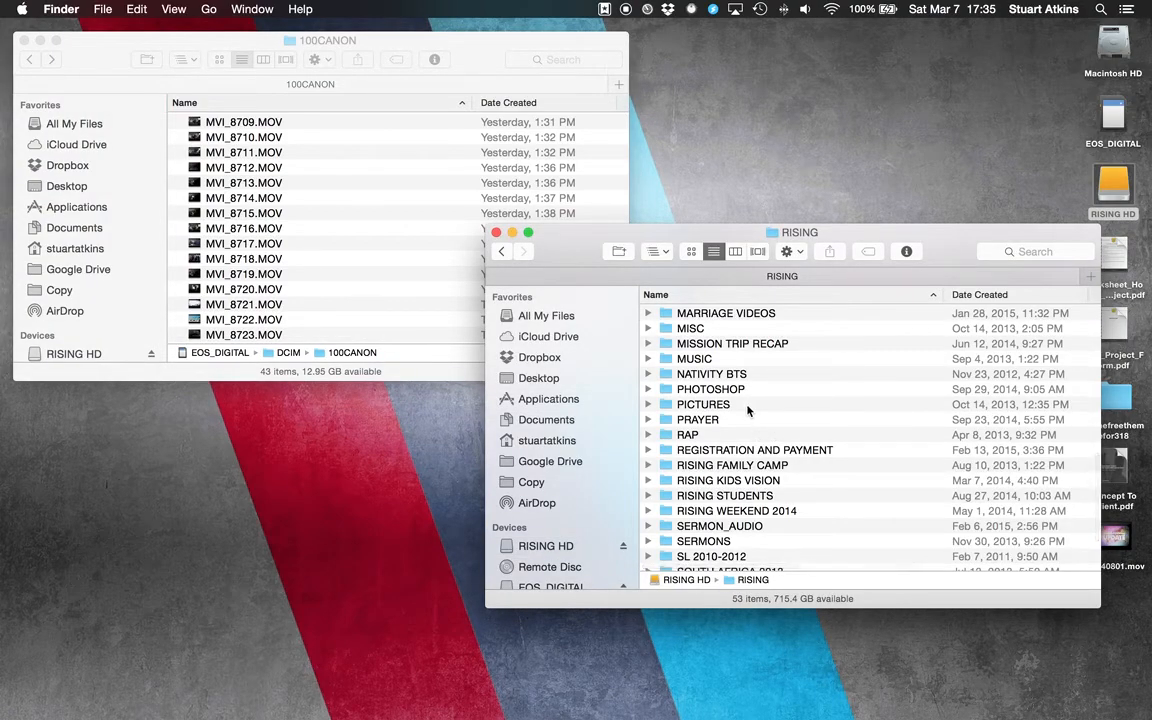
{"action": "scroll", "coordinate": [755, 410], "scroll_direction": "up", "scroll_amount": 4}
{"action": "scroll", "coordinate": [758, 428], "scroll_direction": "up", "scroll_amount": 8}
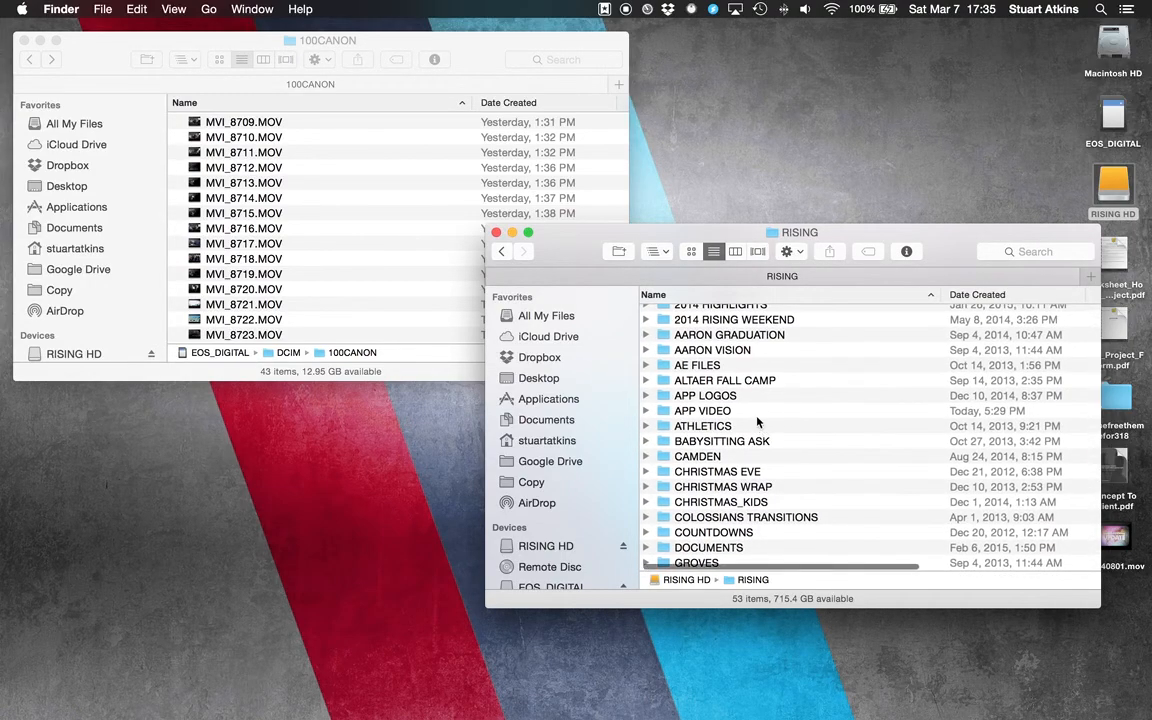
{"action": "double_click", "coordinate": [758, 410]}
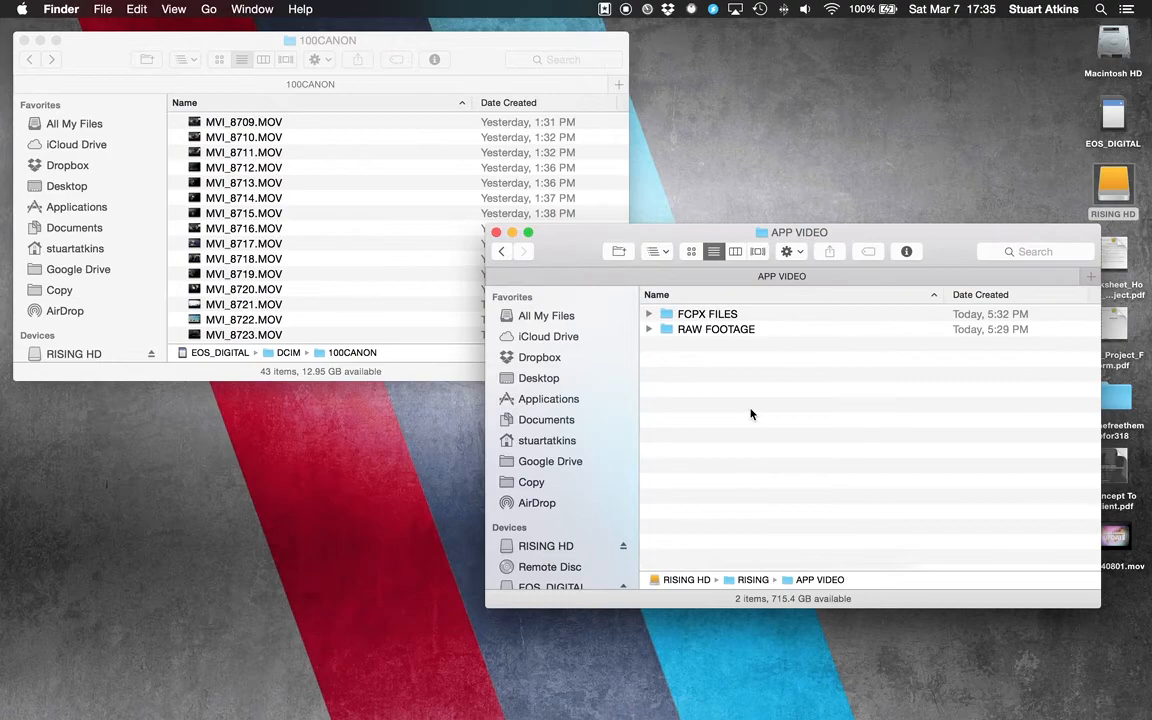
{"action": "double_click", "coordinate": [713, 316]}
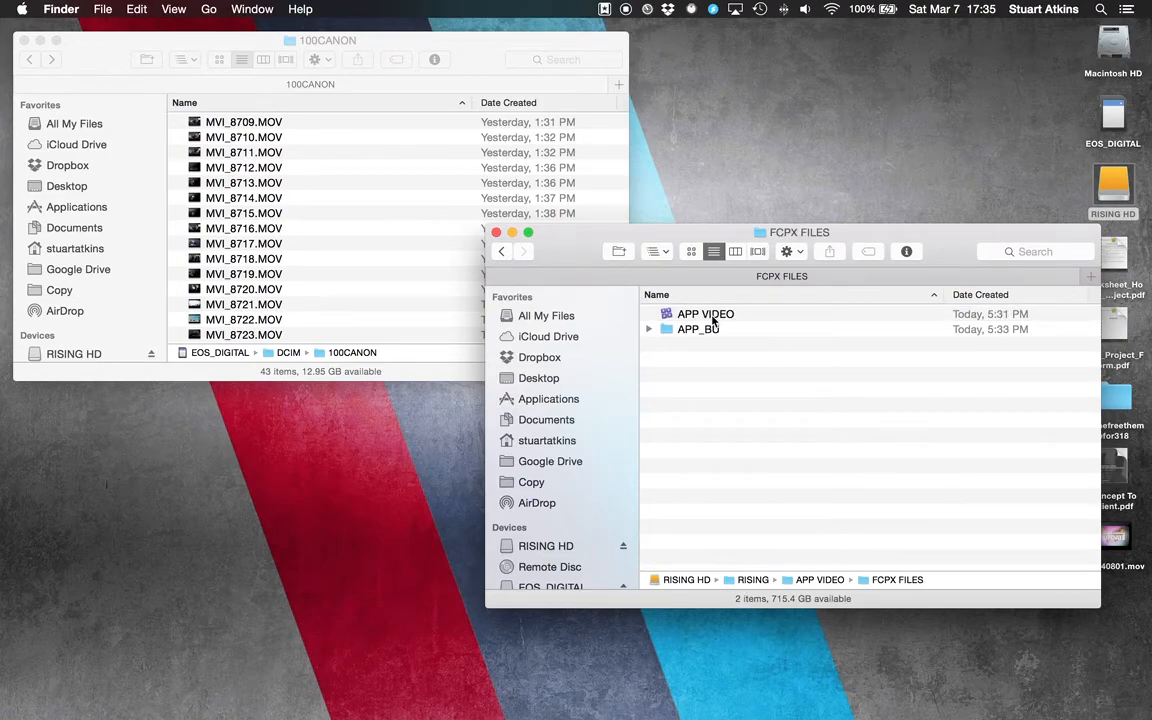
{"action": "left_click", "coordinate": [503, 252]}
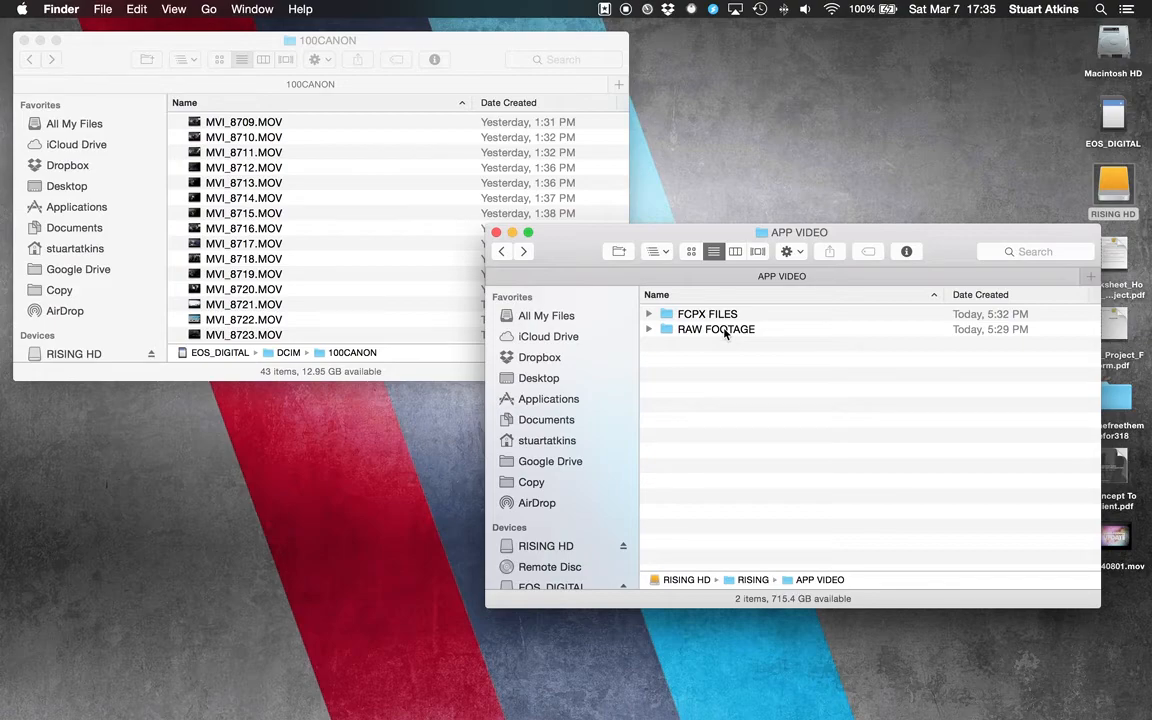
Rename the 100CANON folder in the memory card's DCIM folder as APP.
{"action": "left_click", "coordinate": [430, 45]}
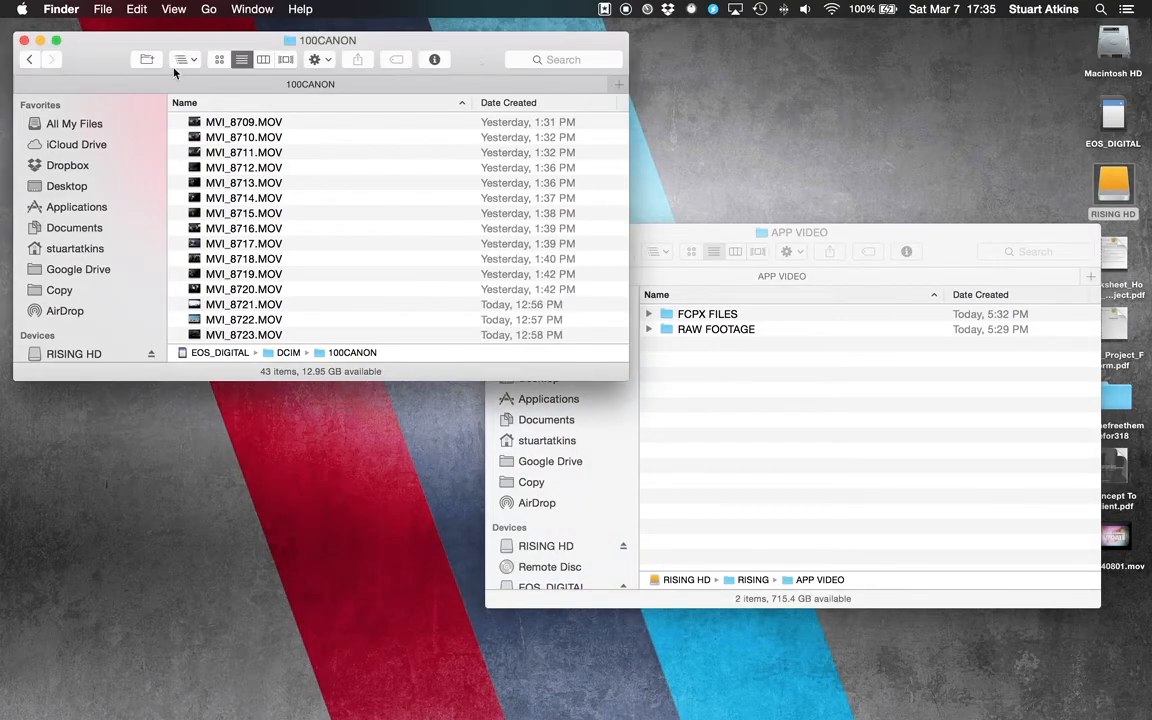
{"action": "left_click", "coordinate": [29, 60]}
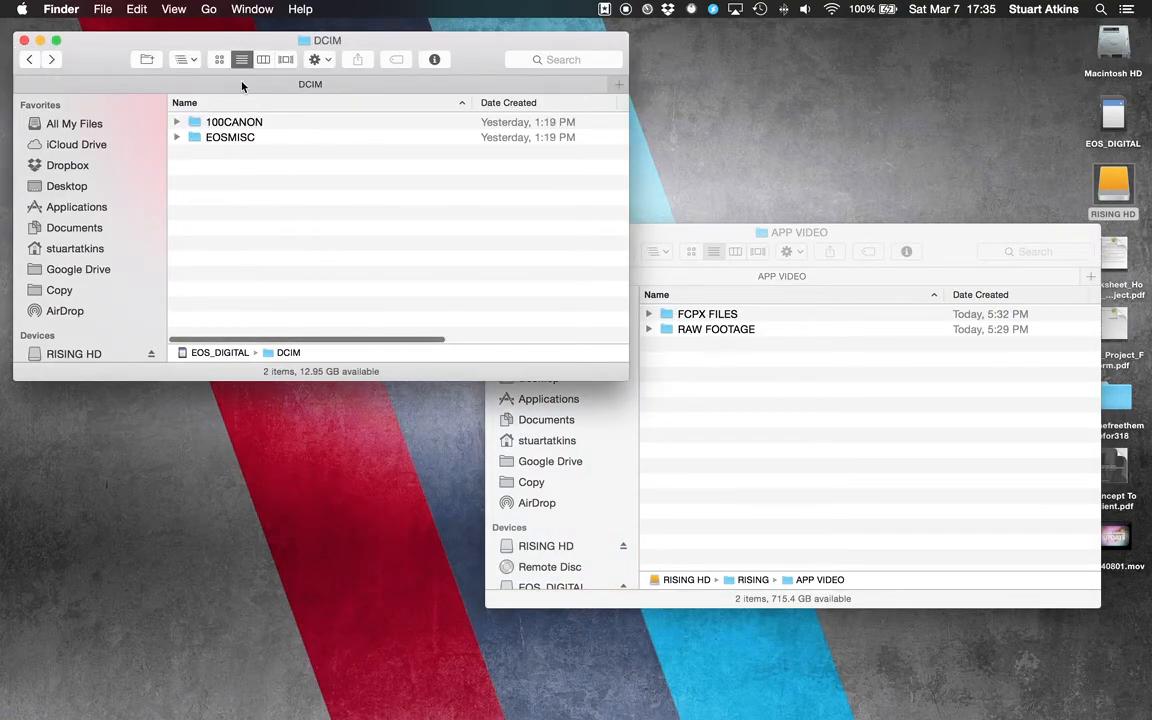
{"action": "left_click", "coordinate": [233, 121]}
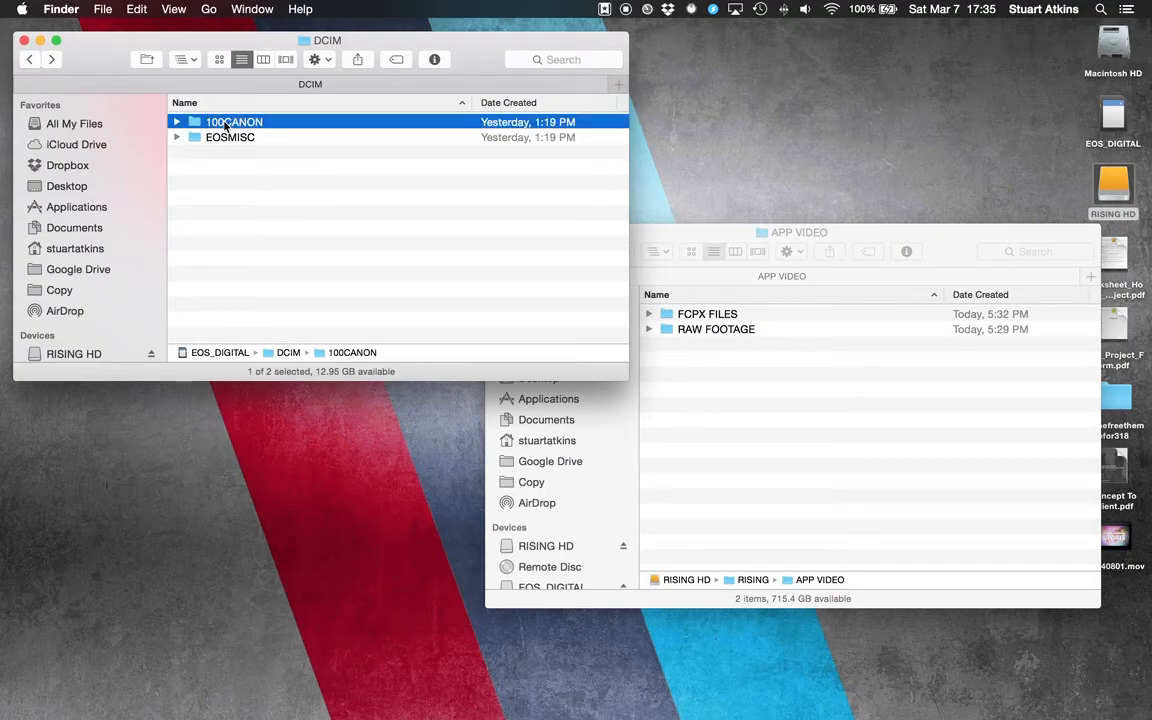
{"action": "left_click", "coordinate": [226, 122]}
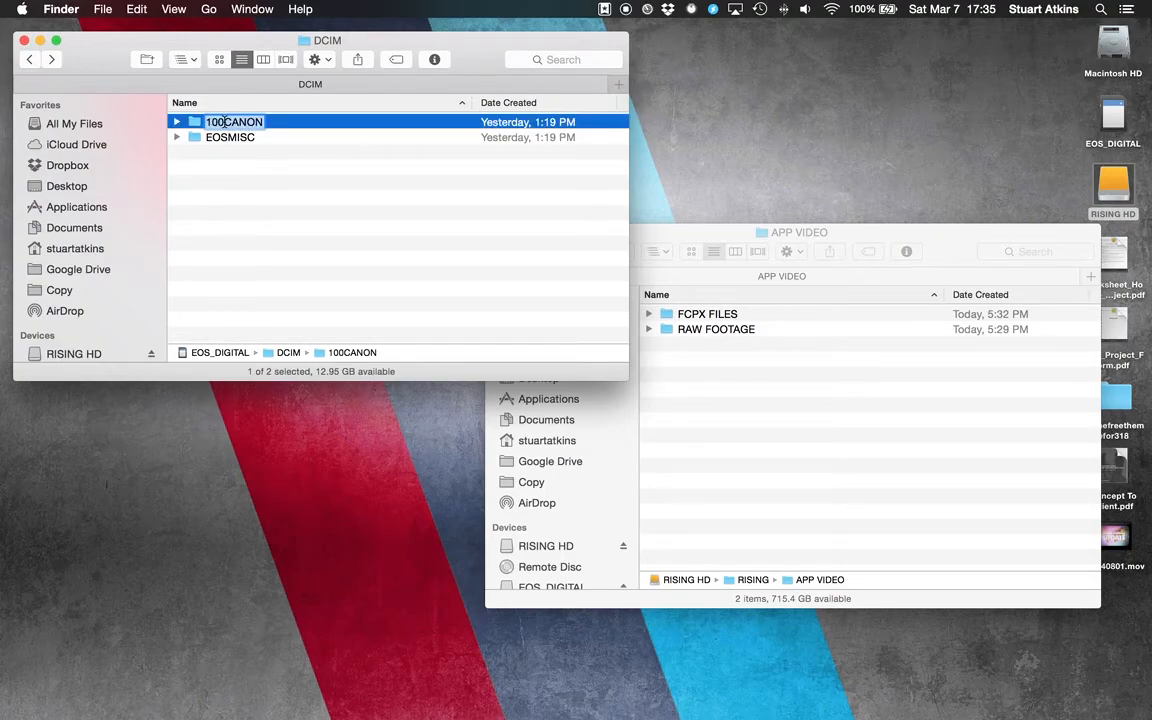
{"action": "type", "text": "APP"}
{"action": "key", "text": "Return"}
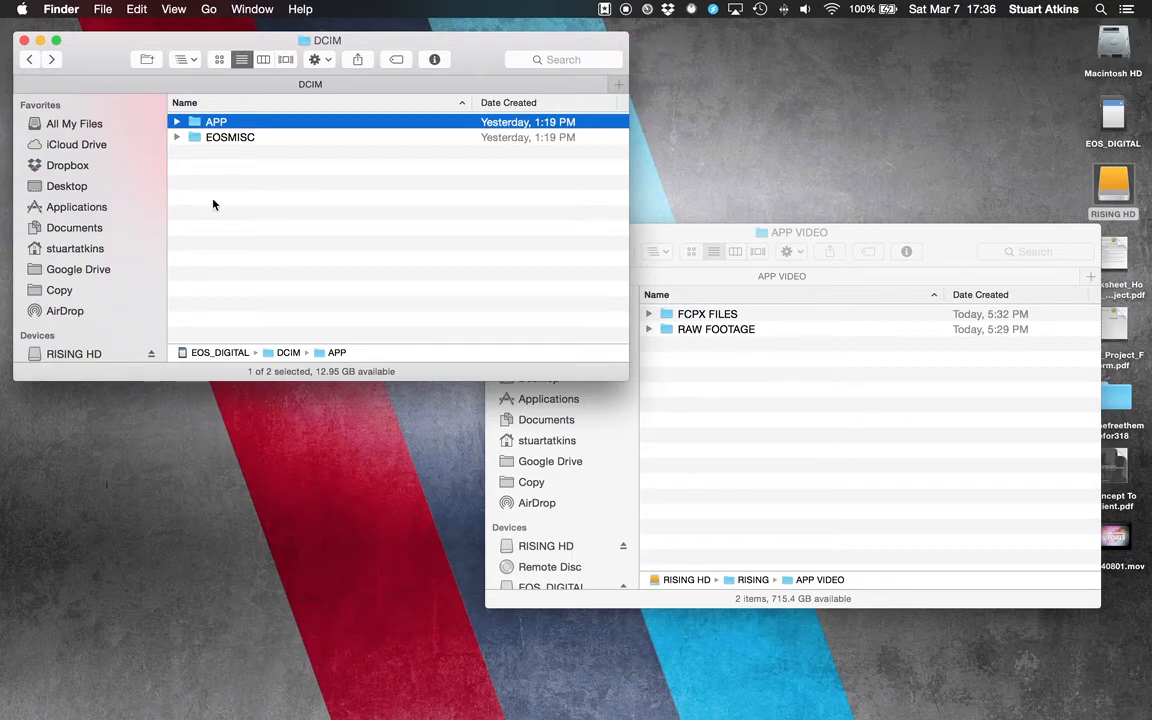
Eject the EOS_DIGITAL memory card and close the APP VIDEO folder window.
{"action": "scroll", "coordinate": [124, 316], "scroll_direction": "down", "scroll_amount": 3}
{"action": "scroll", "coordinate": [124, 316], "scroll_direction": "down", "scroll_amount": 1}
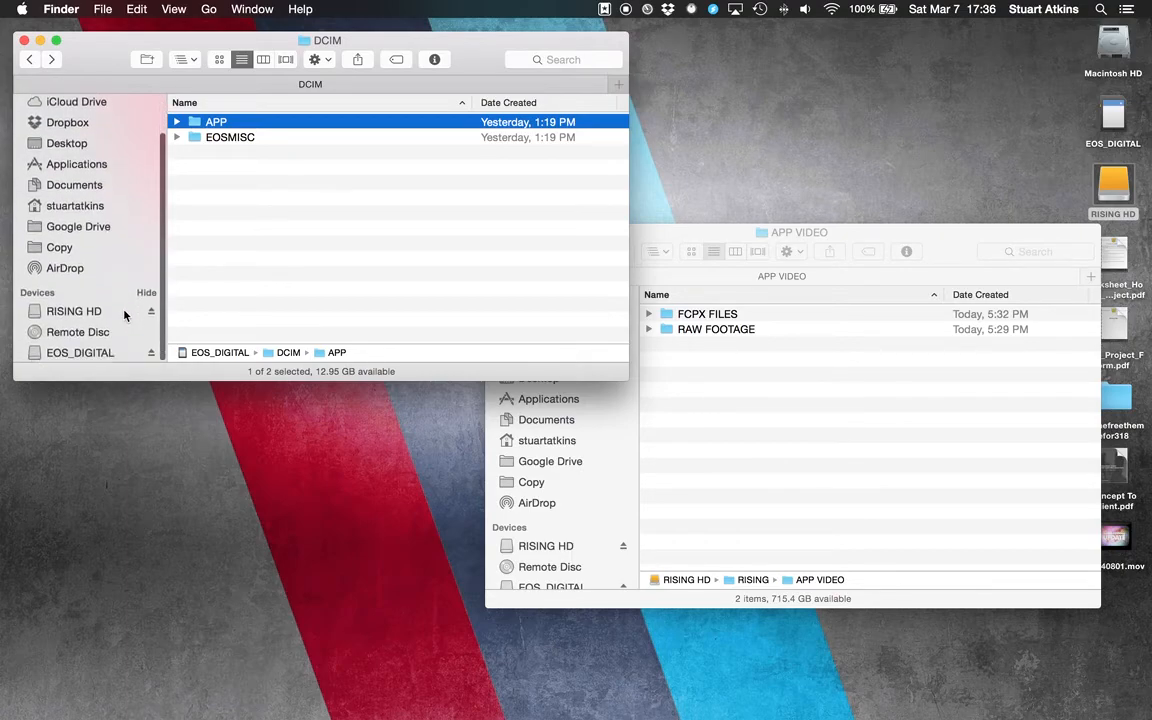
{"action": "left_click", "coordinate": [152, 349]}
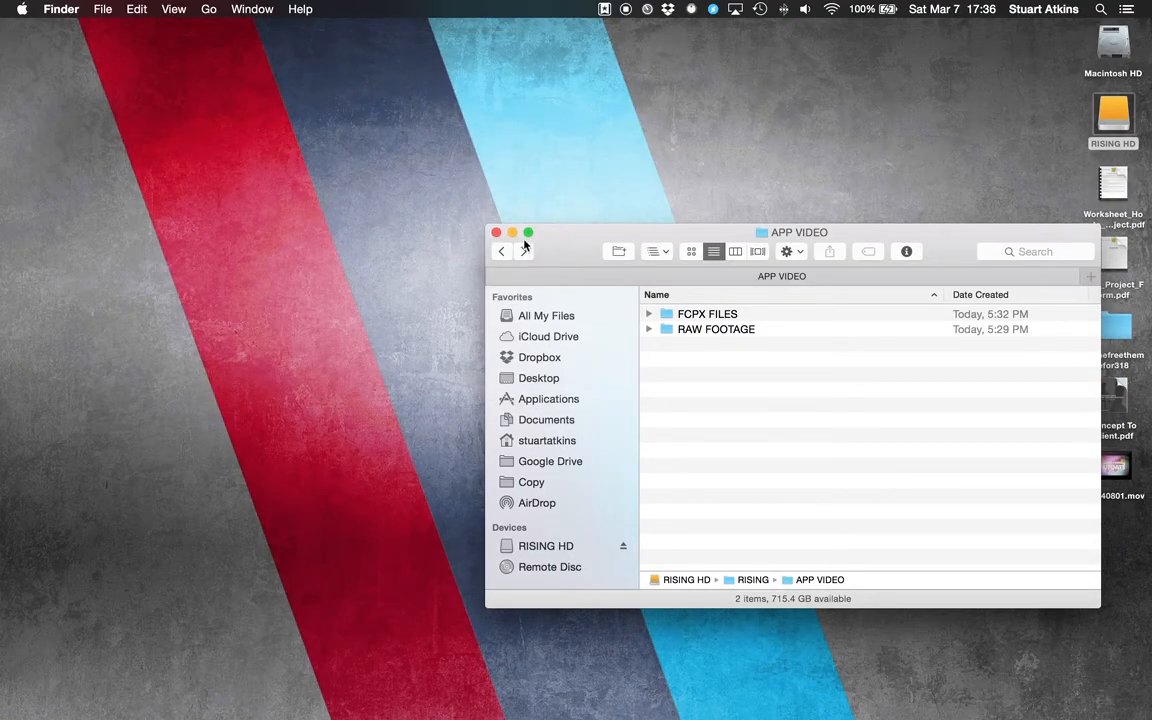
{"action": "left_click", "coordinate": [496, 232]}
{"action": "left_click", "coordinate": [633, 273]}
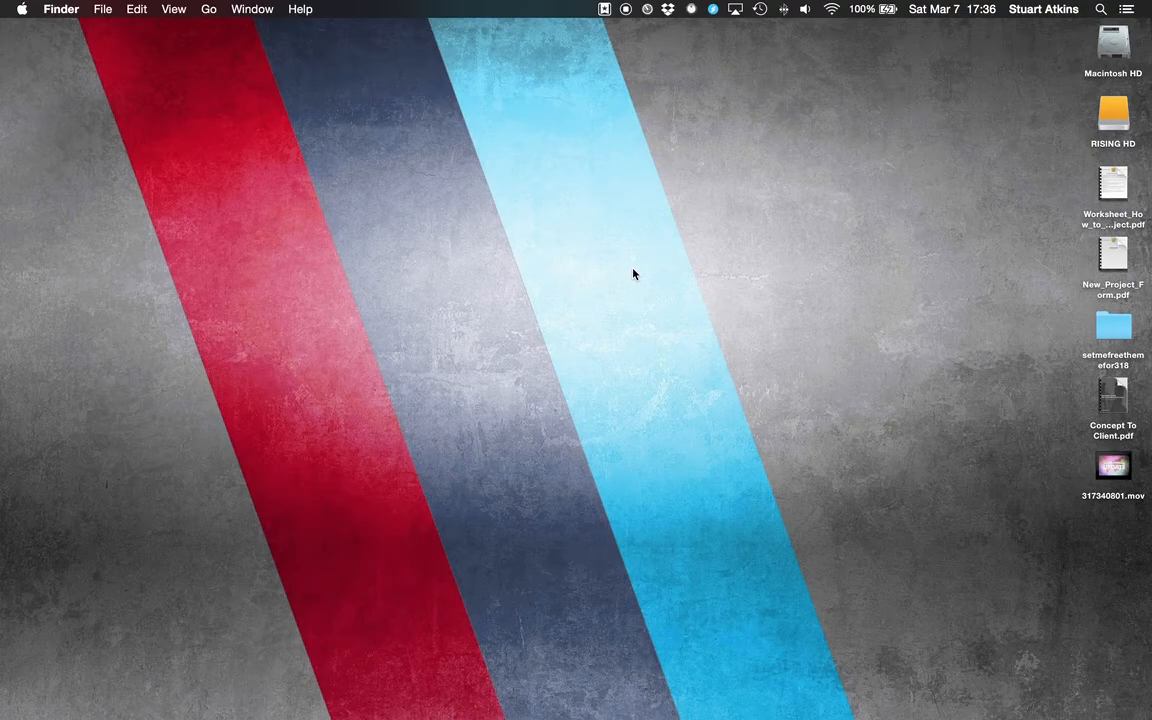
Switch to Final Cut Pro and rename the 3-7-15 event in the APP VIDEO library as RAW FOOTAGE.
{"action": "key", "text": "super+Tab"}
{"action": "key", "text": "super+Tab"}
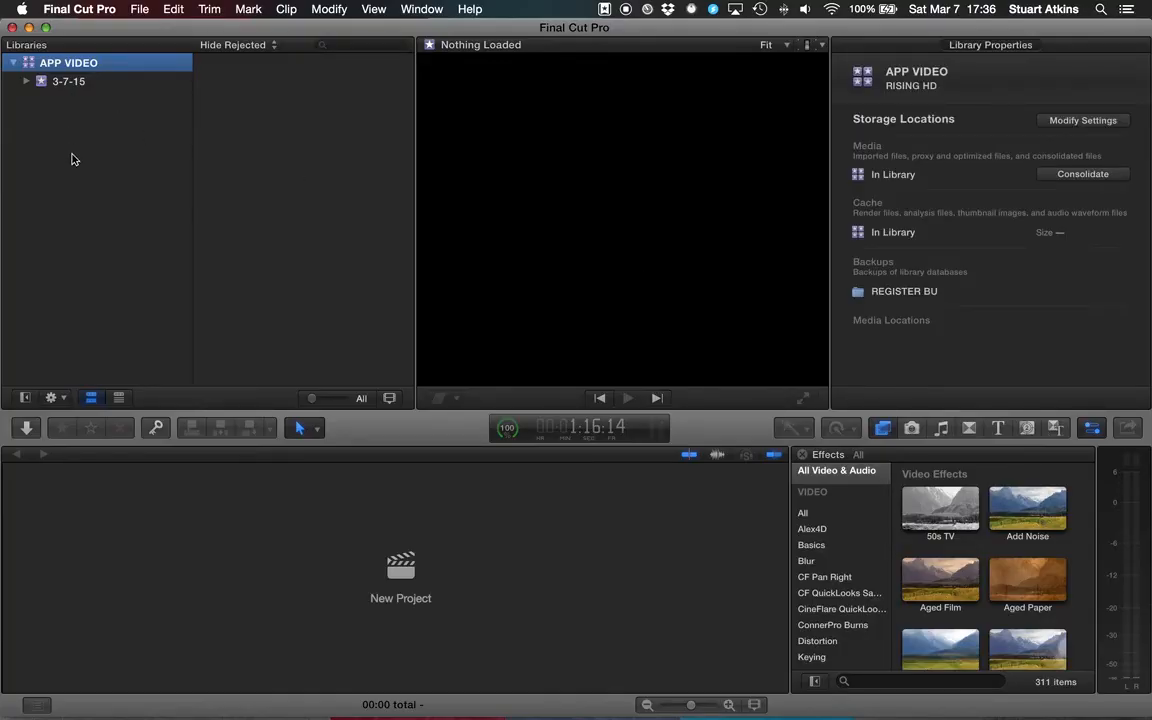
{"action": "left_click", "coordinate": [130, 9]}
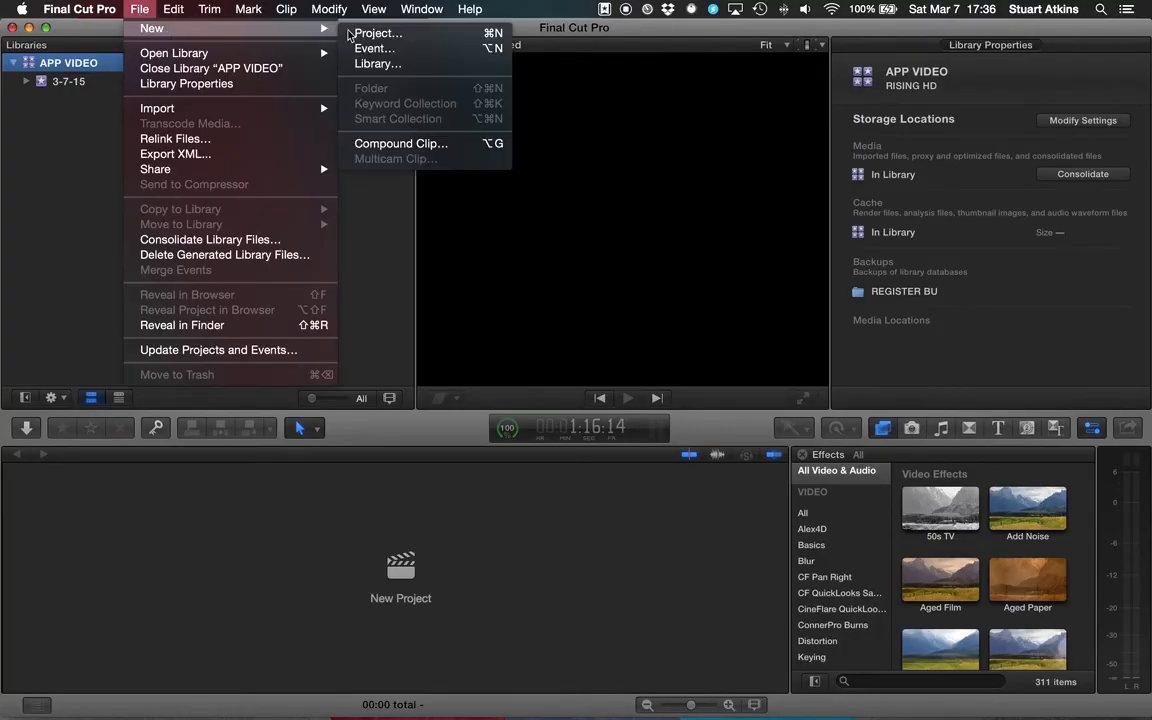
{"action": "left_click", "coordinate": [21, 150]}
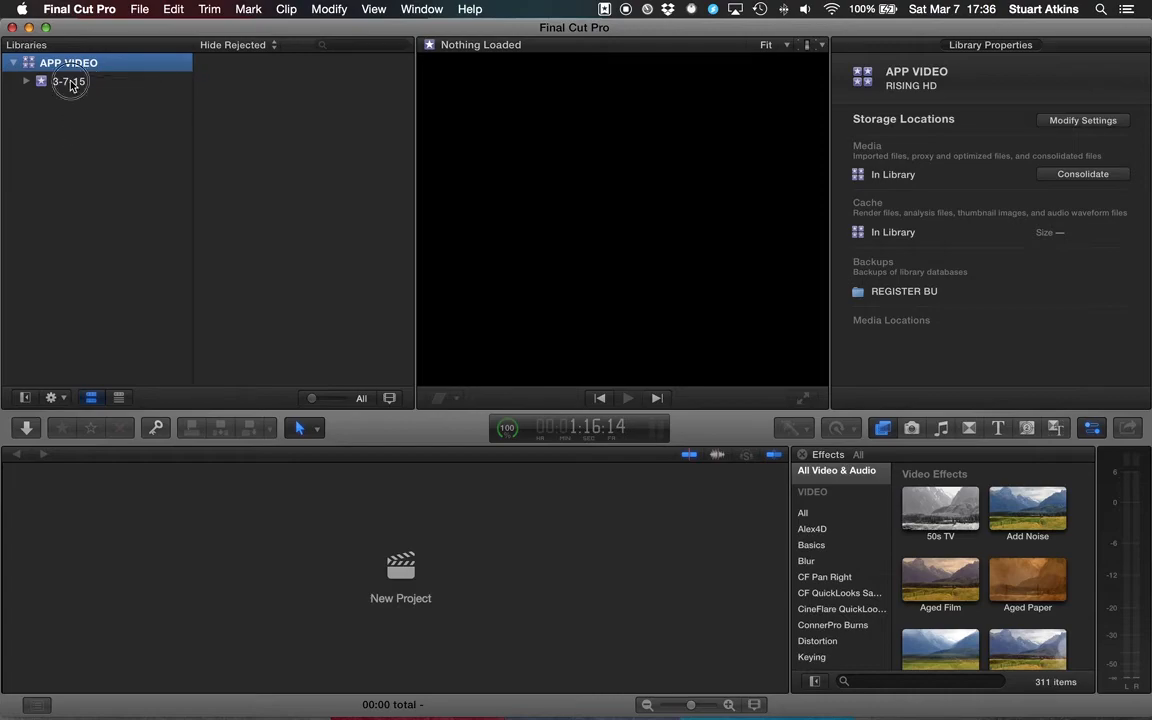
{"action": "left_click", "coordinate": [70, 84]}
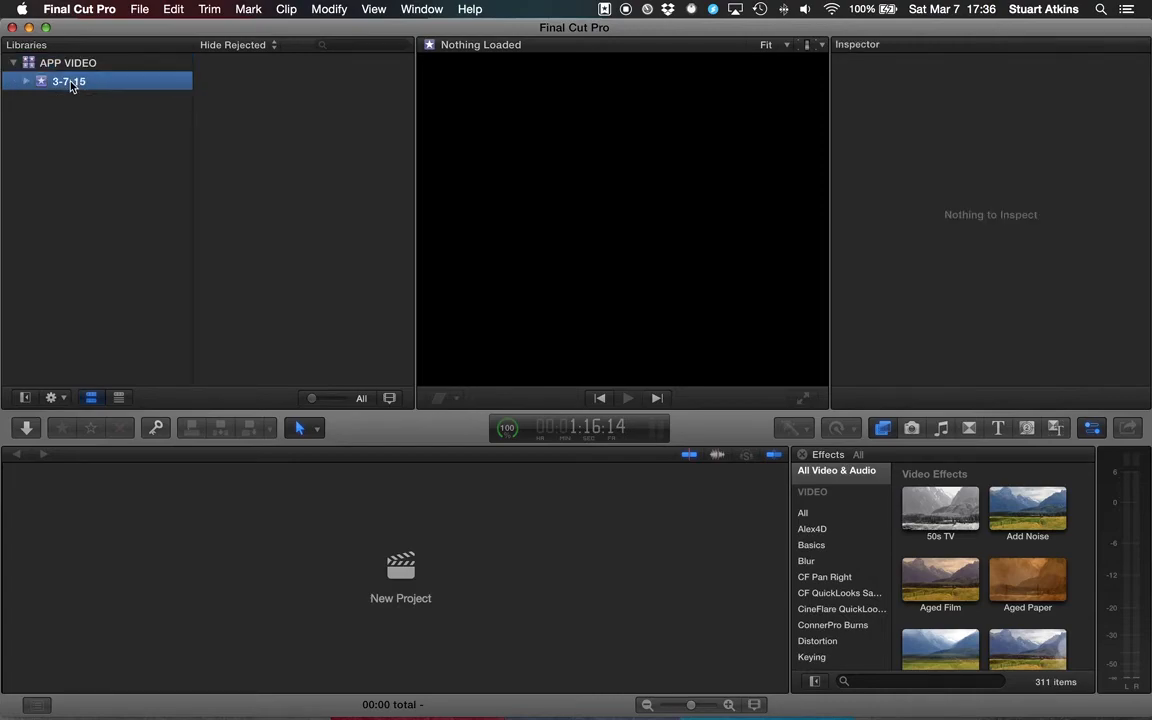
{"action": "left_click", "coordinate": [70, 84]}
{"action": "type", "text": "RAW FOOTAG"}
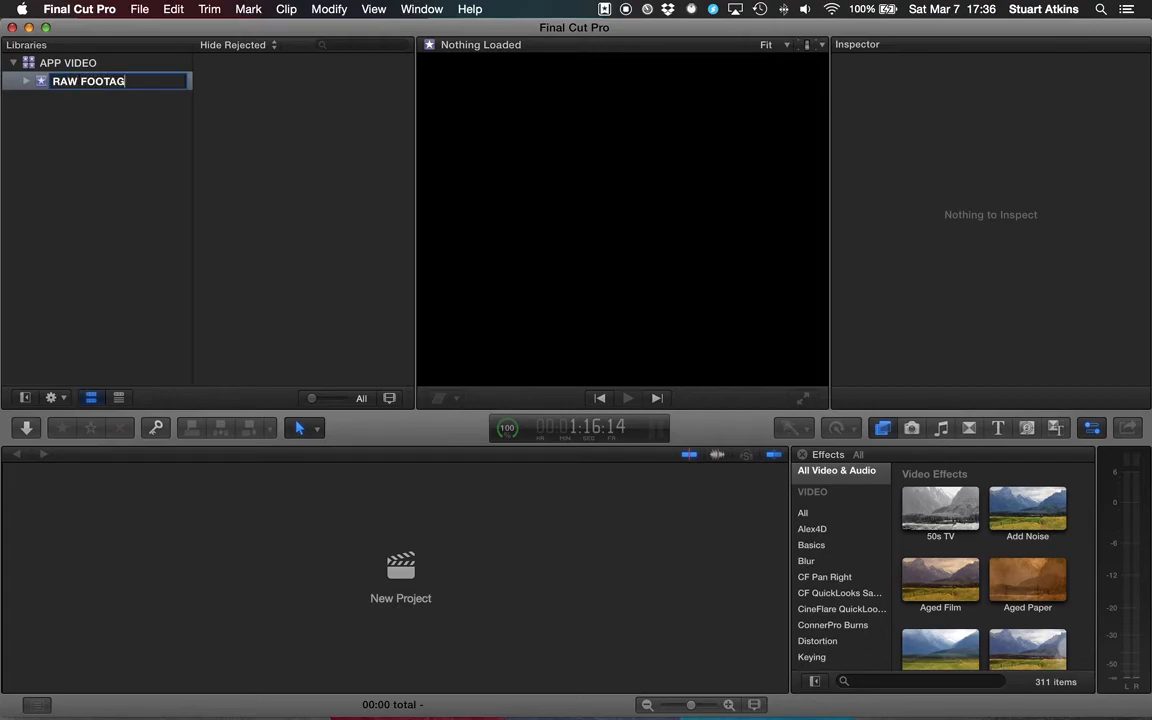
{"action": "type", "text": "E"}
{"action": "key", "text": "Return"}
{"action": "left_click", "coordinate": [67, 218]}
Switch to Finder and import the RAW FOOTAGE folder from RISING HD > RISING > APP VIDEO into Final Cut Pro's RAW FOOTAGE event.
{"action": "key", "text": "super+Tab"}
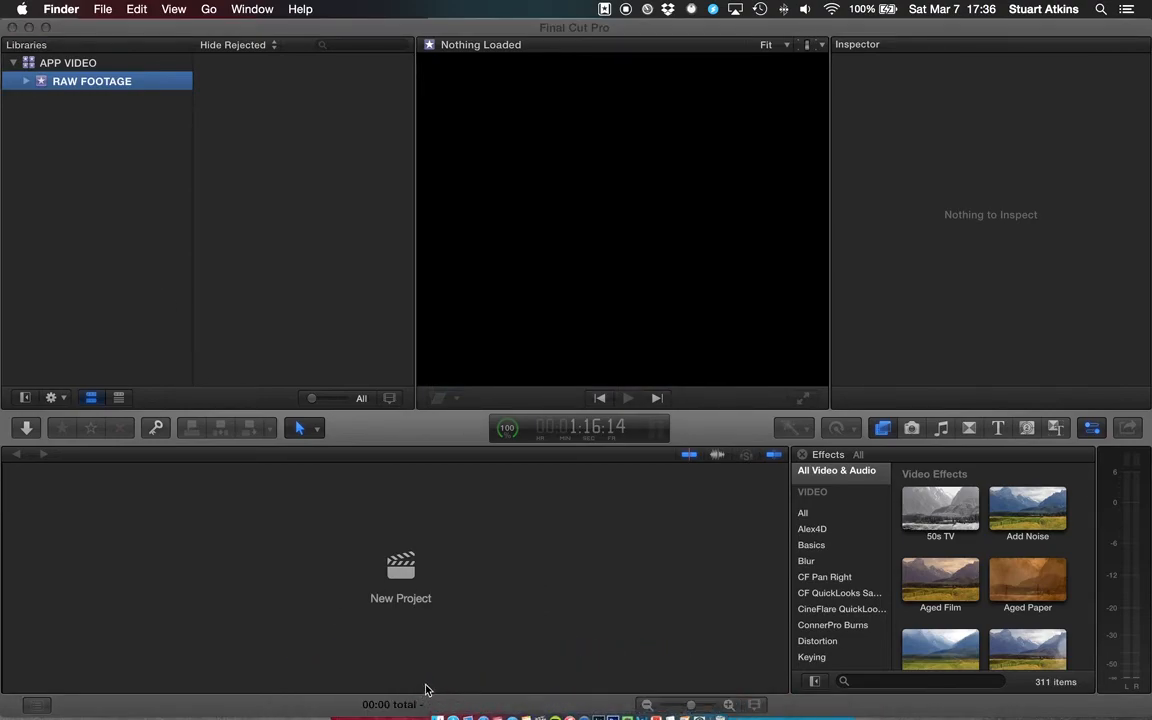
{"action": "left_click", "coordinate": [432, 716]}
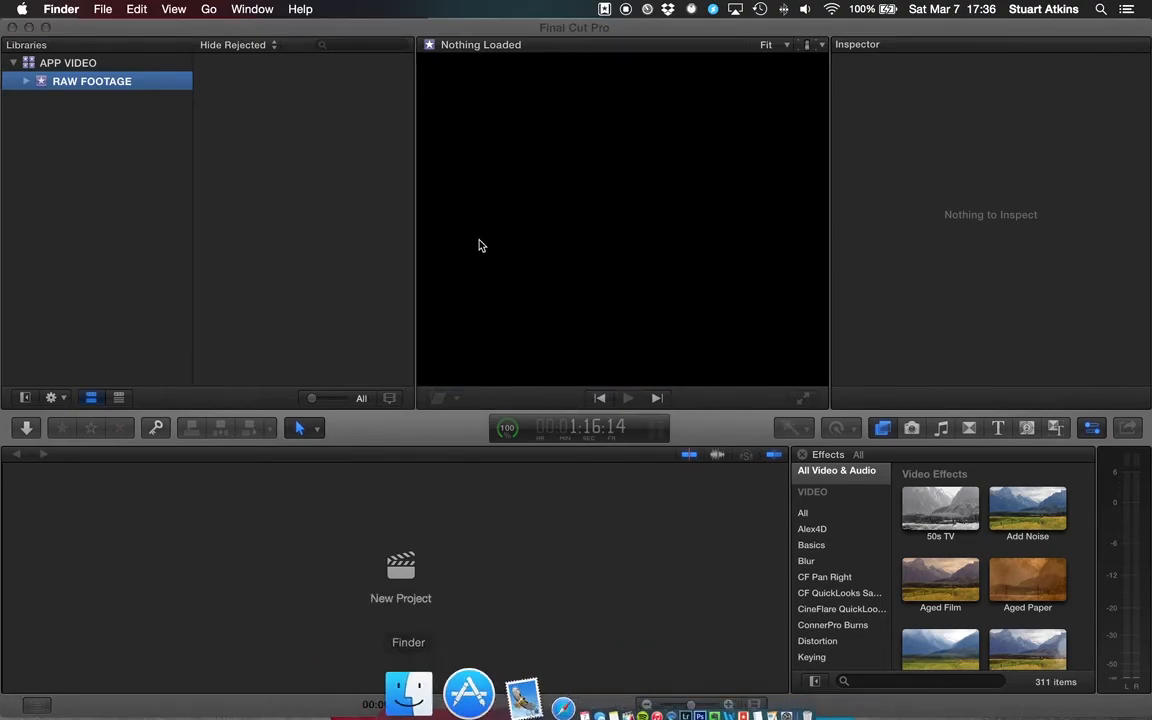
{"action": "left_click", "coordinate": [499, 453]}
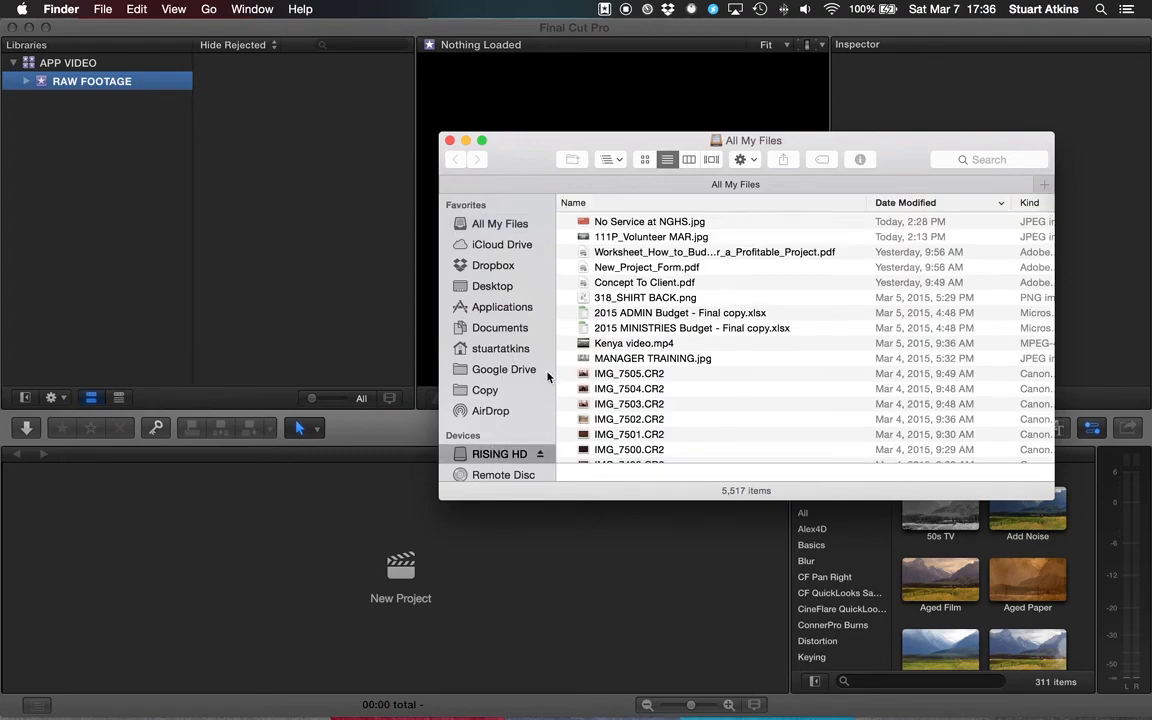
{"action": "double_click", "coordinate": [620, 226]}
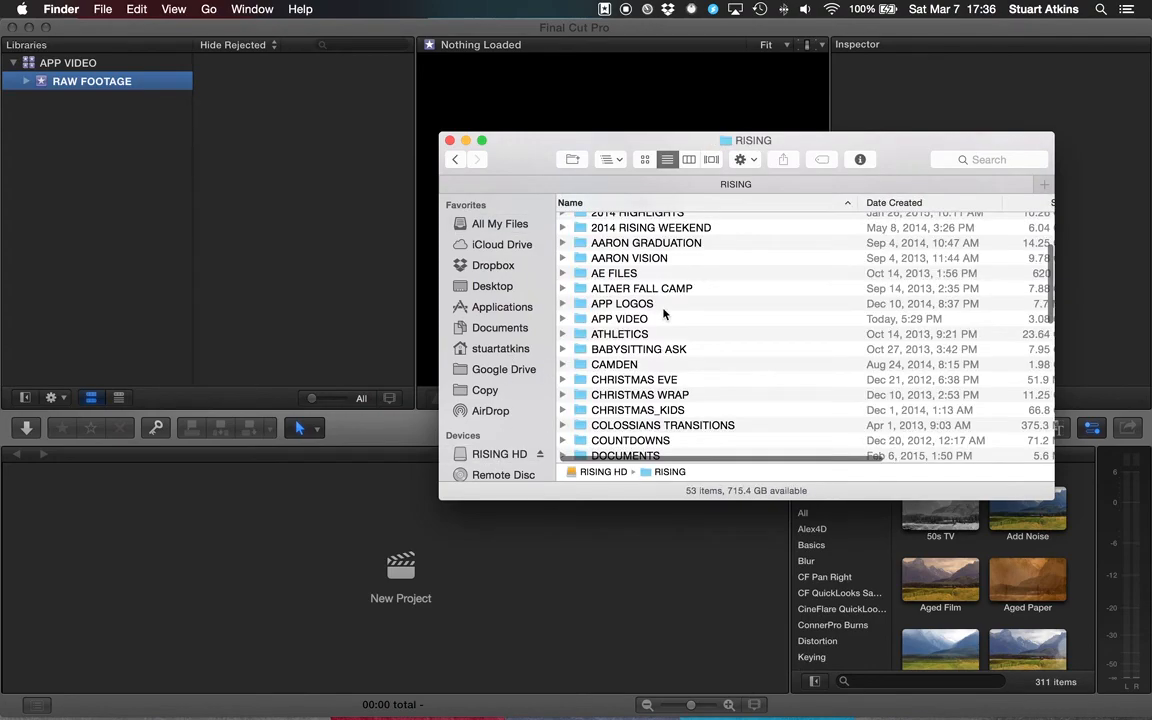
{"action": "double_click", "coordinate": [620, 318]}
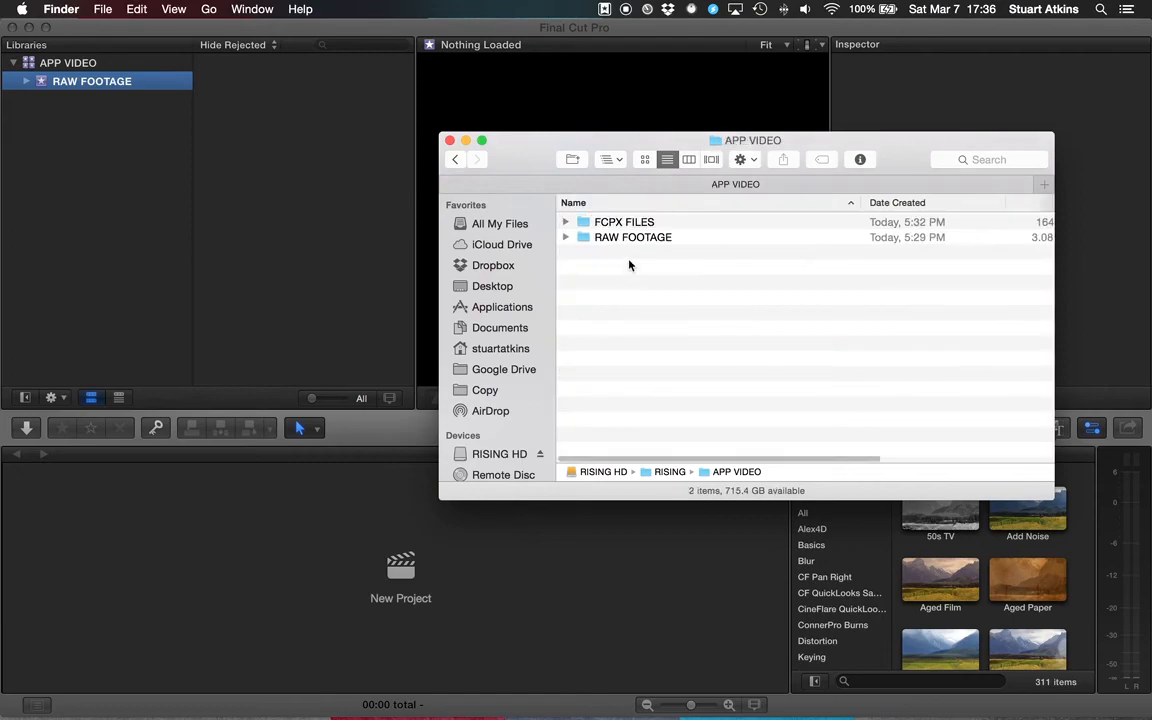
{"action": "left_click_drag", "start_coordinate": [628, 237], "coordinate": [138, 84]}
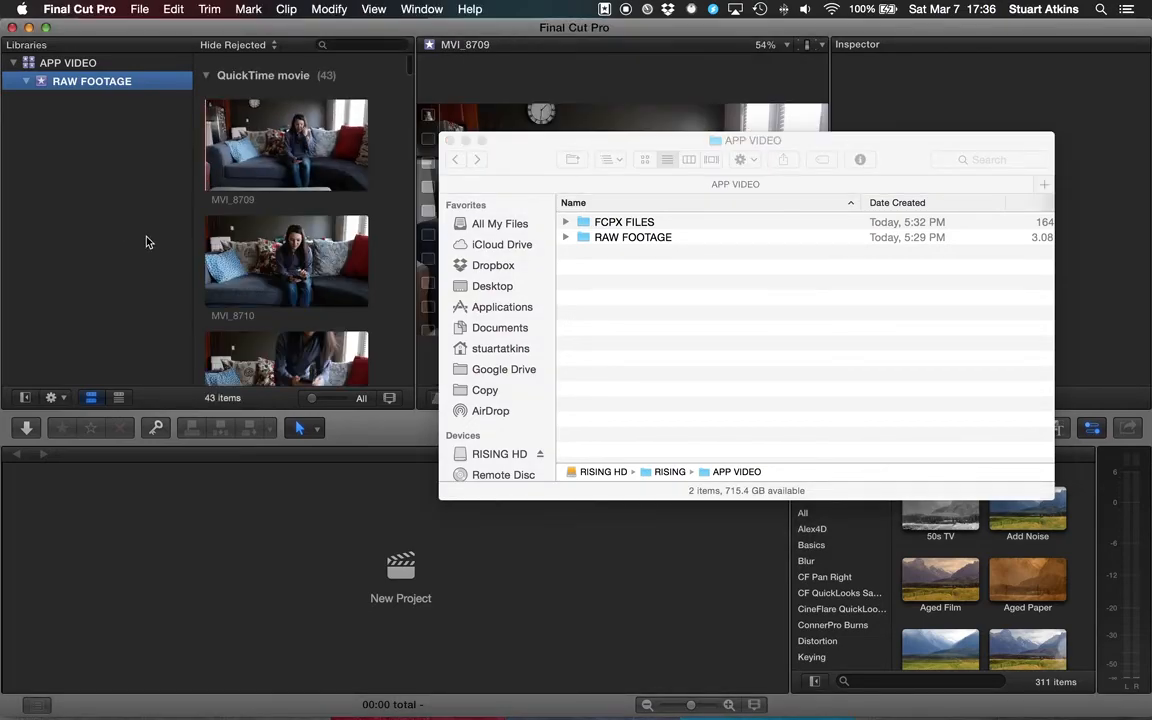
{"action": "left_click", "coordinate": [139, 237]}
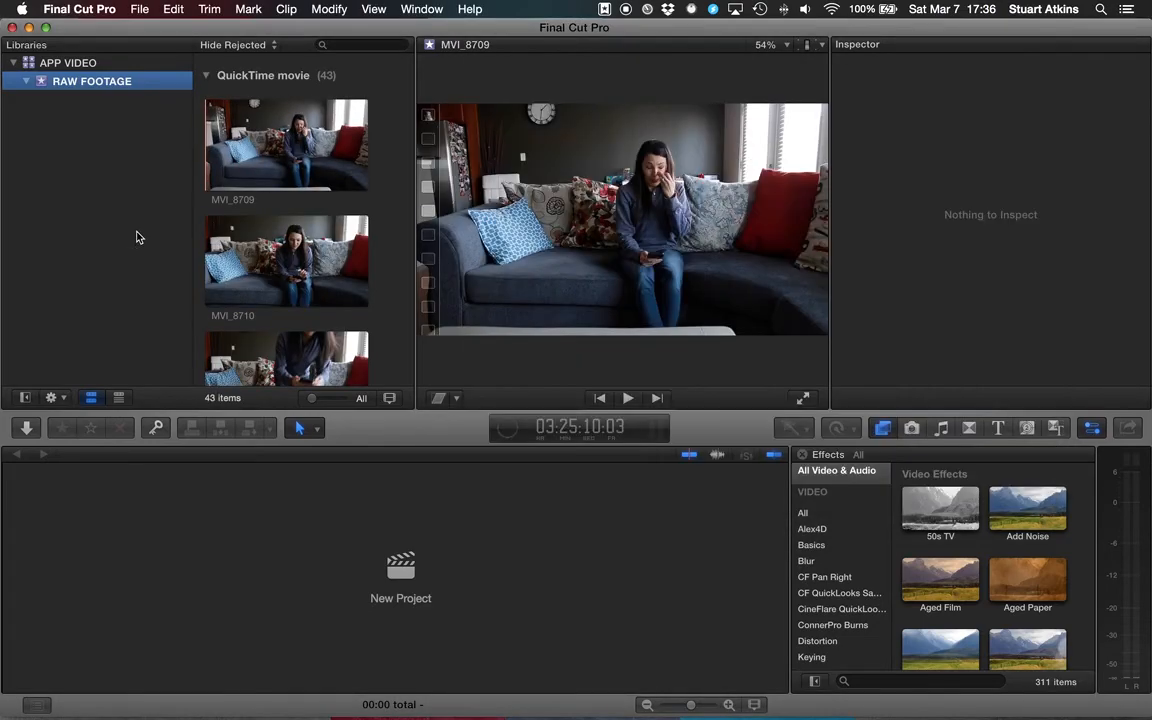
Set the APP VIDEO library's backup storage location to the APP_BU folder inside FCPX FILES.
{"action": "left_click", "coordinate": [84, 66]}
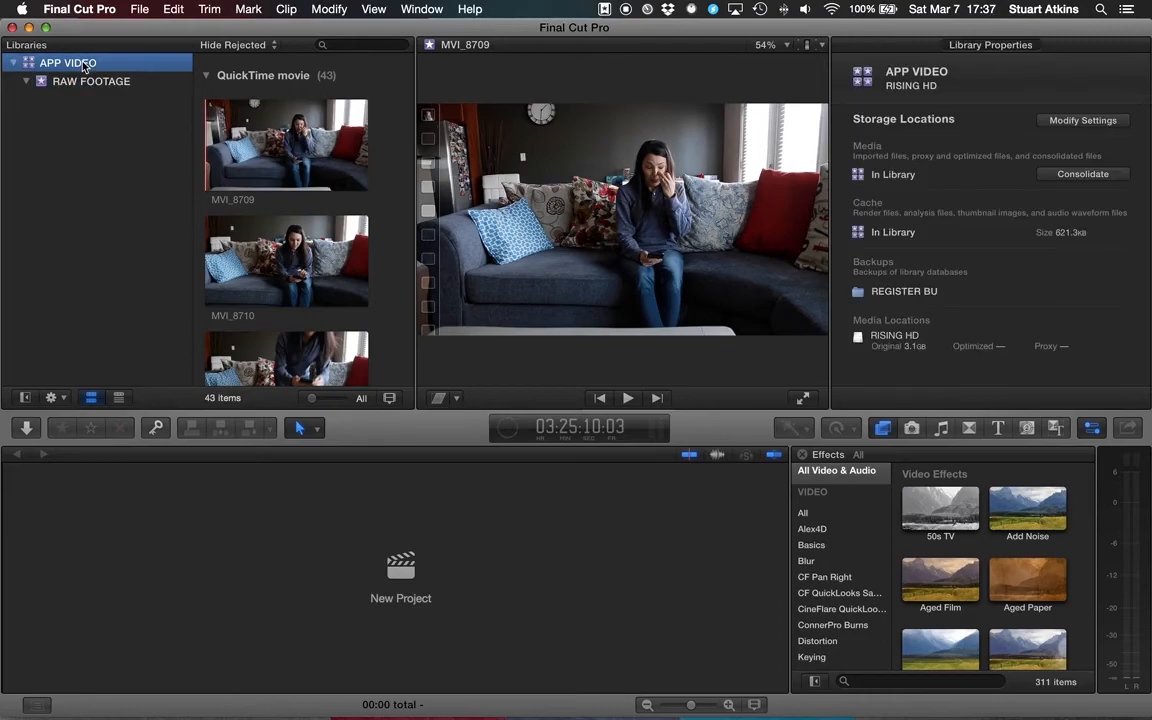
{"action": "left_click", "coordinate": [1081, 121]}
{"action": "left_click", "coordinate": [656, 213]}
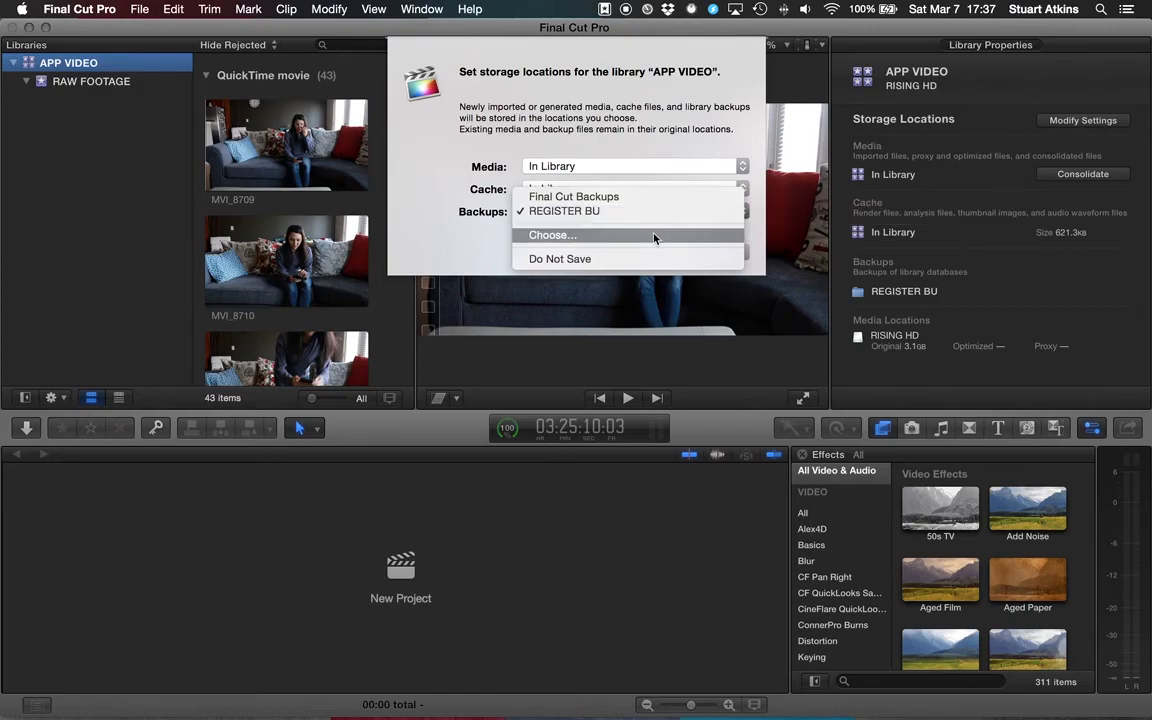
{"action": "left_click", "coordinate": [655, 236]}
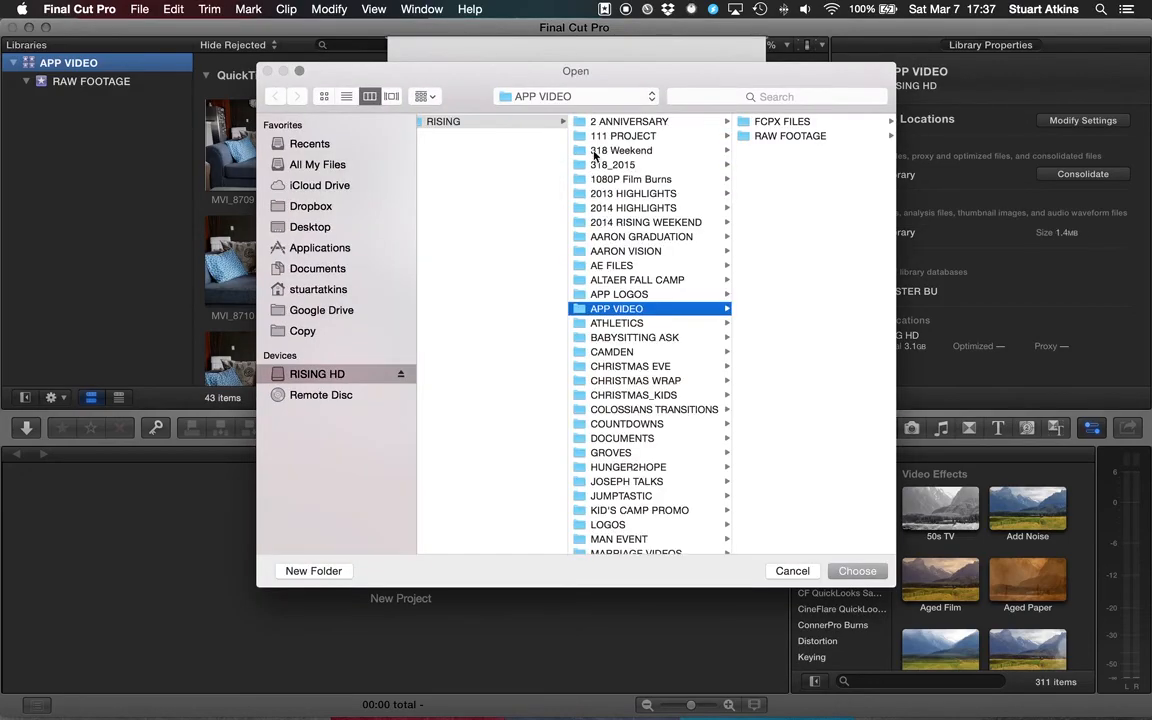
{"action": "left_click", "coordinate": [775, 121]}
{"action": "left_click", "coordinate": [775, 135]}
{"action": "left_click", "coordinate": [857, 570]}
{"action": "left_click", "coordinate": [720, 251]}
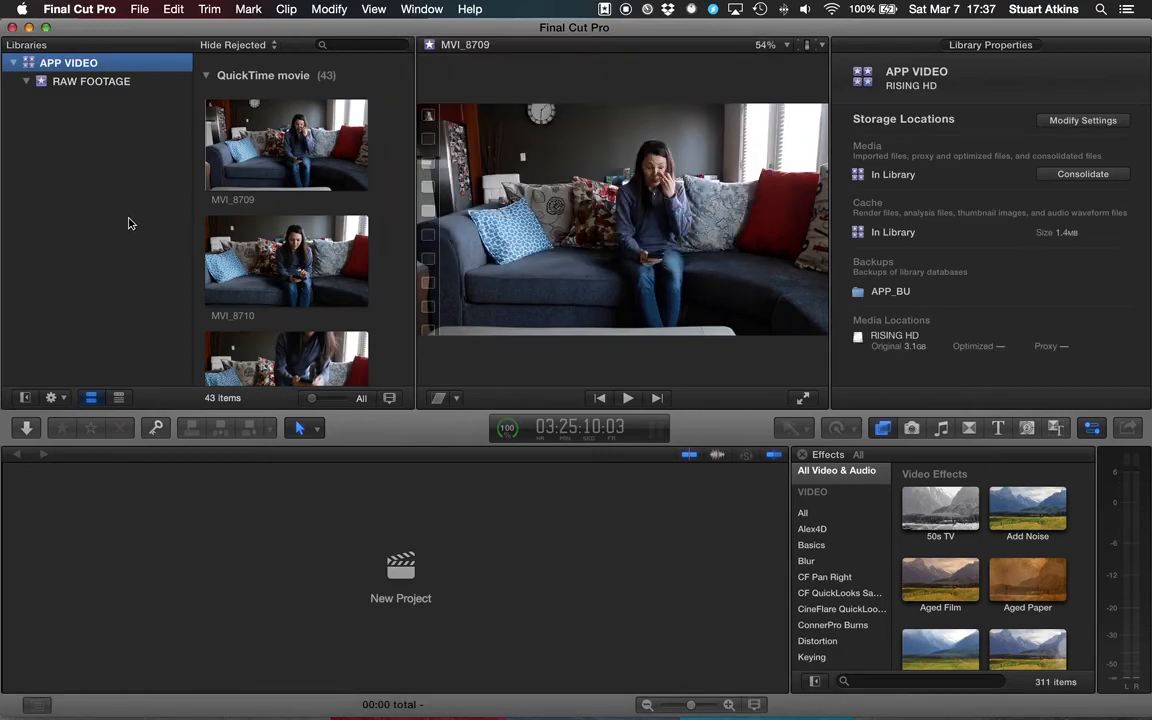
Create a VIDEO event in the APP VIDEO library, including a new project with the default settings.
{"action": "left_click", "coordinate": [138, 10]}
{"action": "mouse_move", "coordinate": [167, 33]}
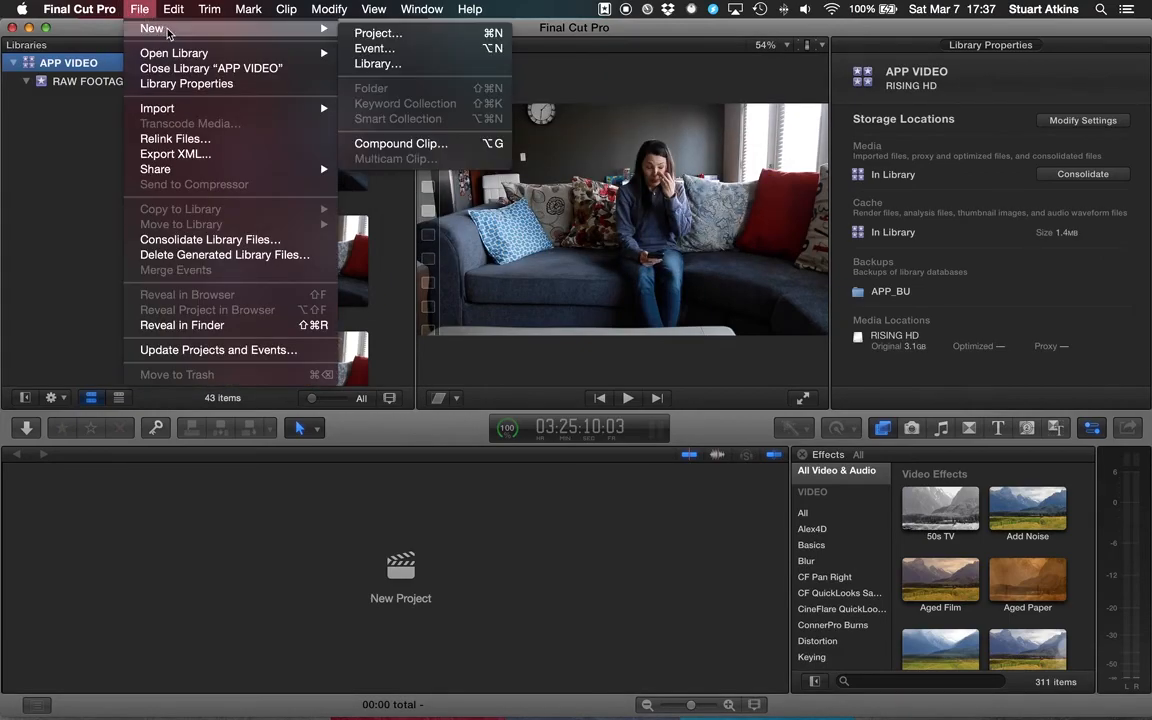
{"action": "left_click", "coordinate": [374, 48]}
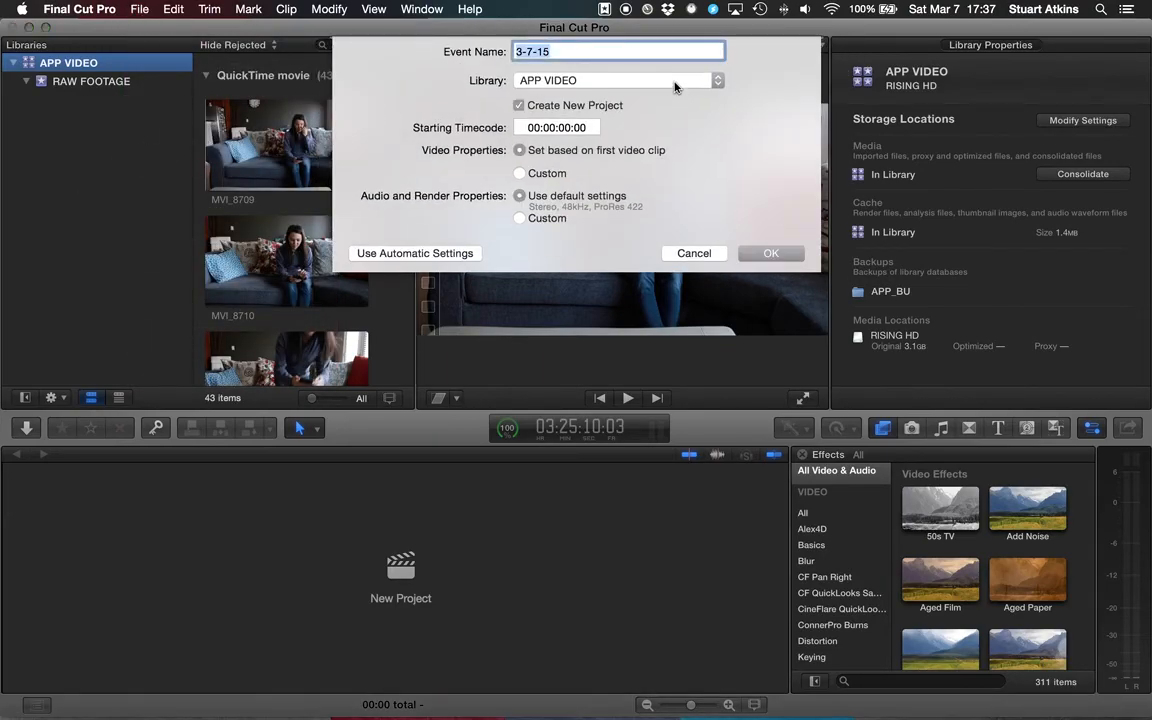
{"action": "type", "text": "VIDEO"}
{"action": "left_click", "coordinate": [770, 253]}
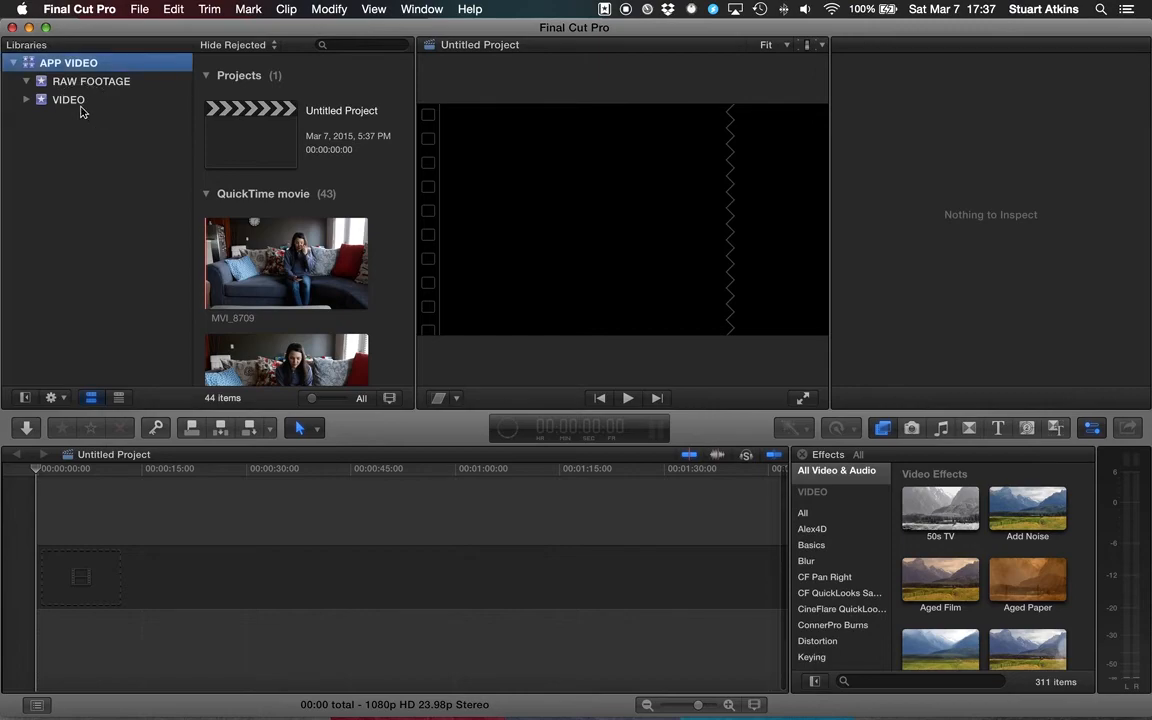
Rename the untitled project in the VIDEO event as APP VIDEO DRAFT 1.
{"action": "left_click", "coordinate": [128, 100]}
{"action": "left_click", "coordinate": [328, 87]}
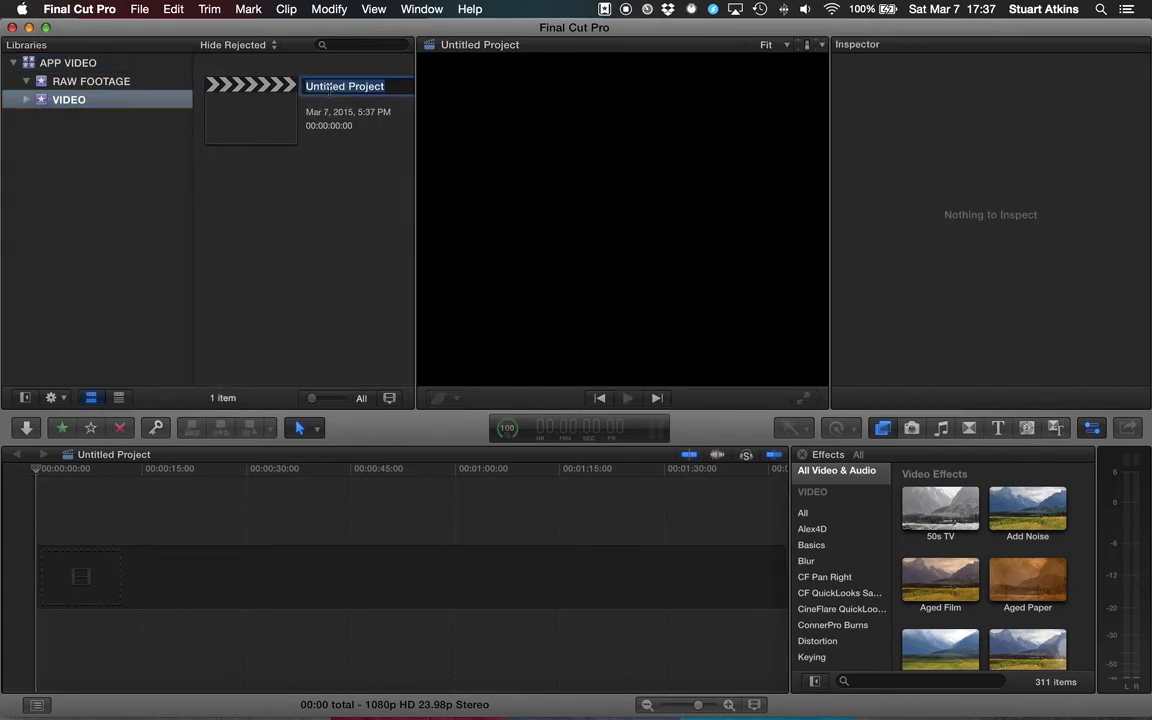
{"action": "type", "text": "APP"}
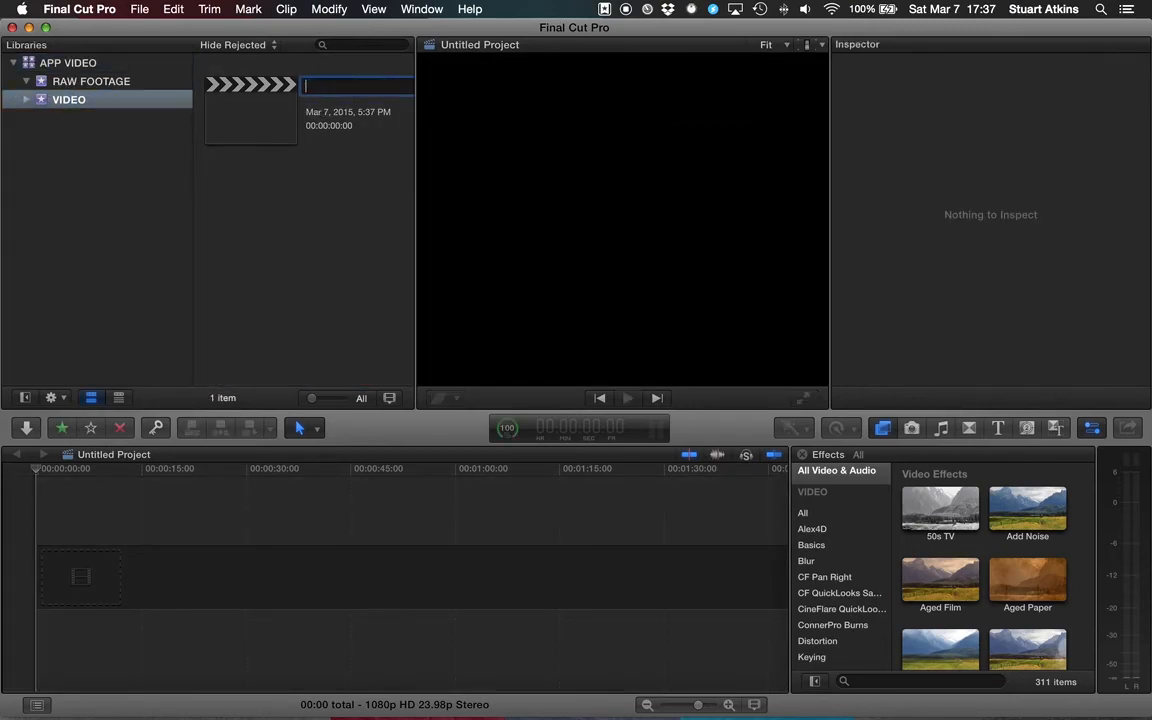
{"action": "type", "text": " VIDEO DRAFT 1"}
{"action": "key", "text": "Return"}
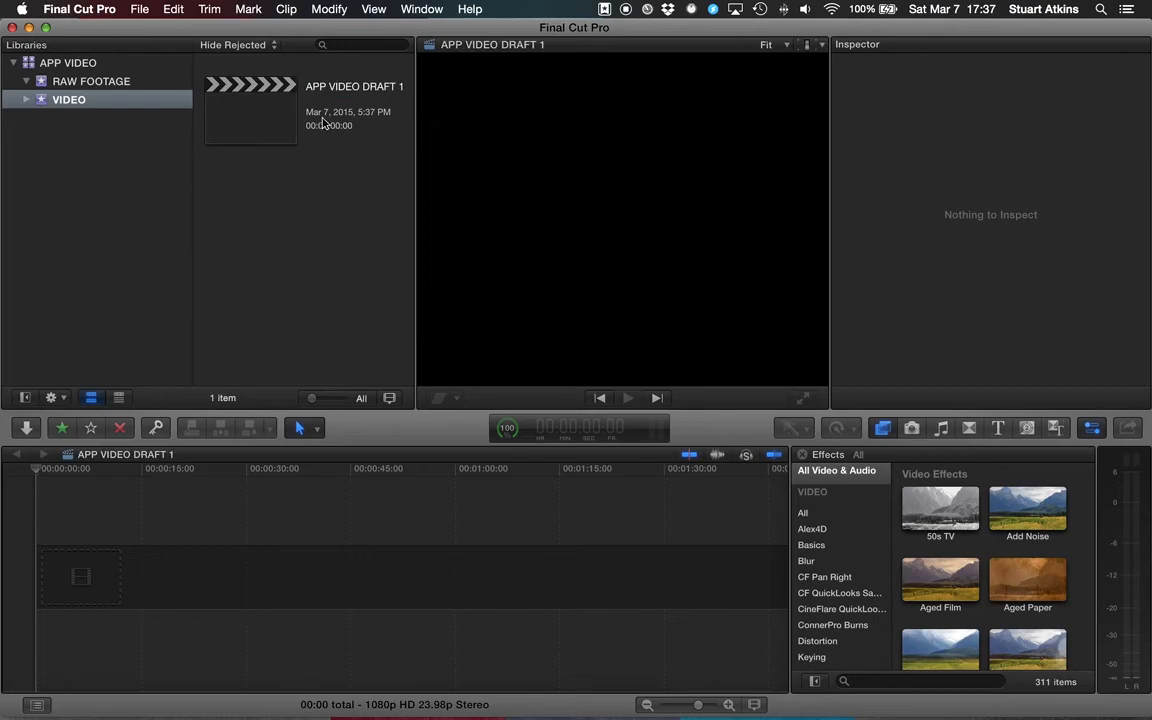
Hide the Effects browser so that the timeline takes the full width.
{"action": "left_click", "coordinate": [90, 210]}
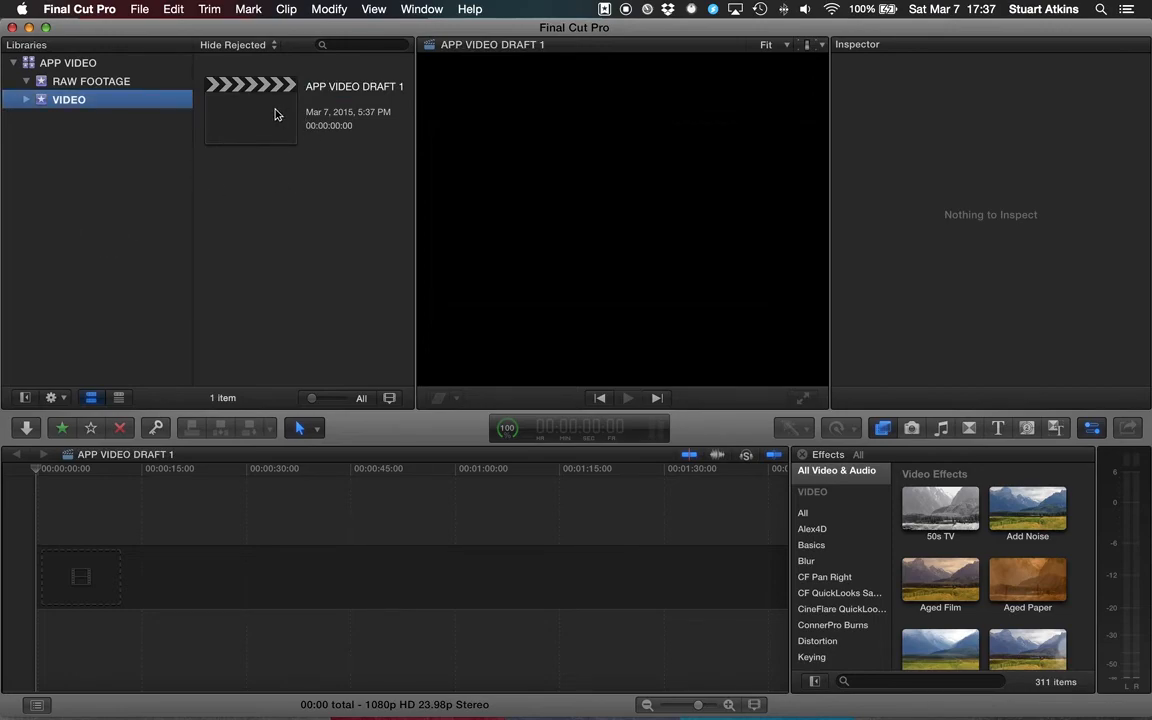
{"action": "left_click", "coordinate": [142, 554]}
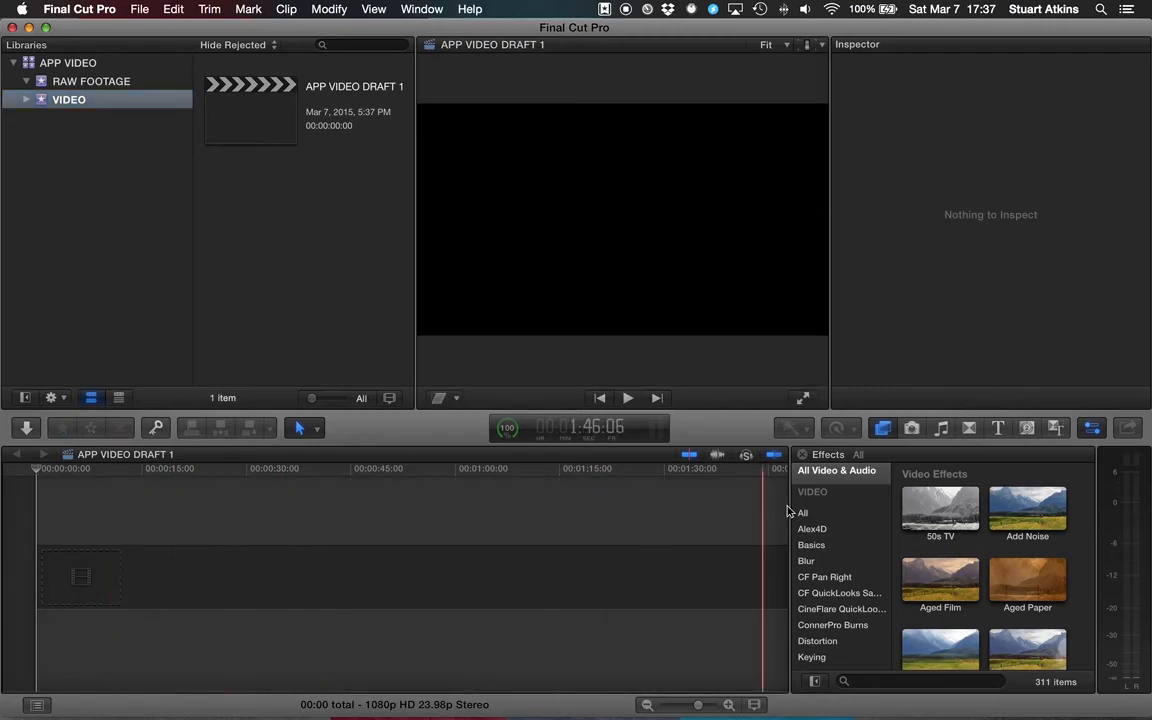
{"action": "left_click", "coordinate": [881, 428]}
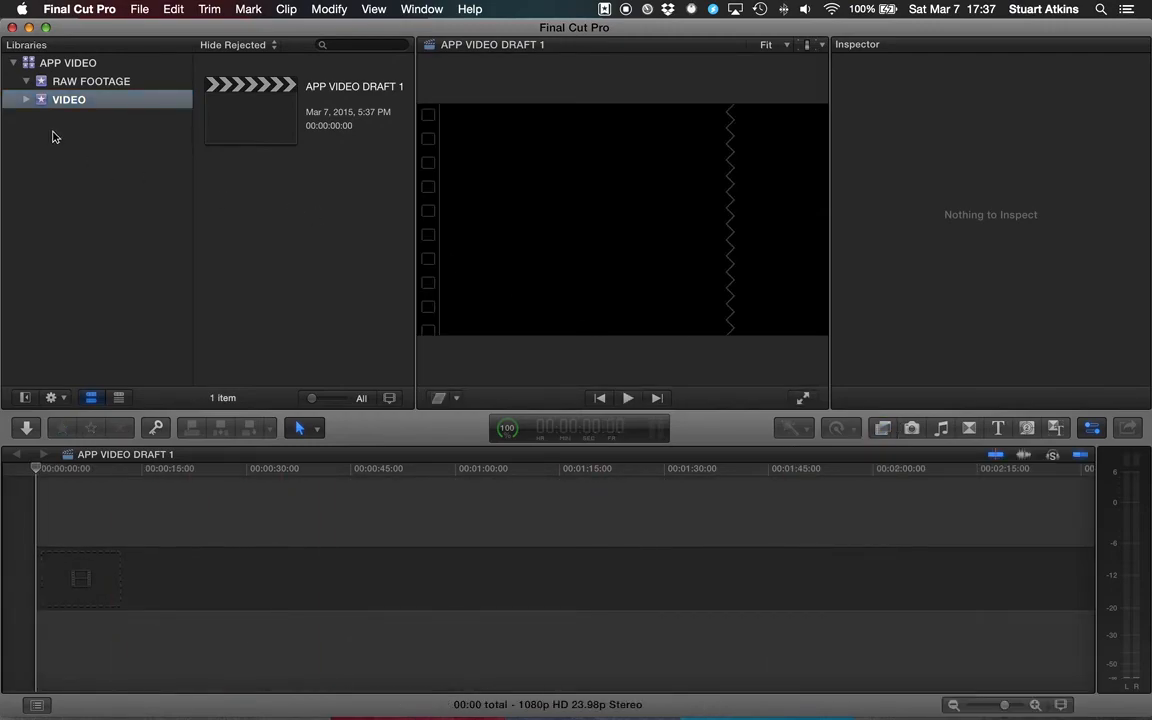
Create another event named MEDIA in the APP VIDEO library, without creating a new project.
{"action": "left_click", "coordinate": [72, 100]}
{"action": "left_click", "coordinate": [142, 10]}
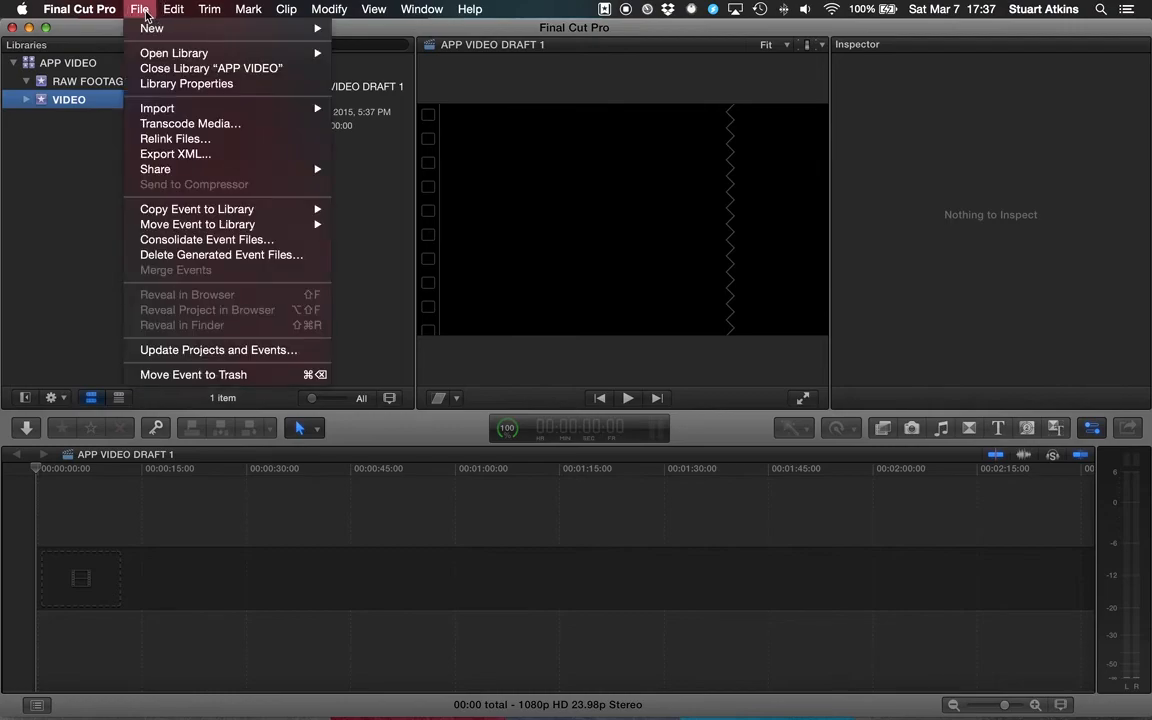
{"action": "mouse_move", "coordinate": [239, 27]}
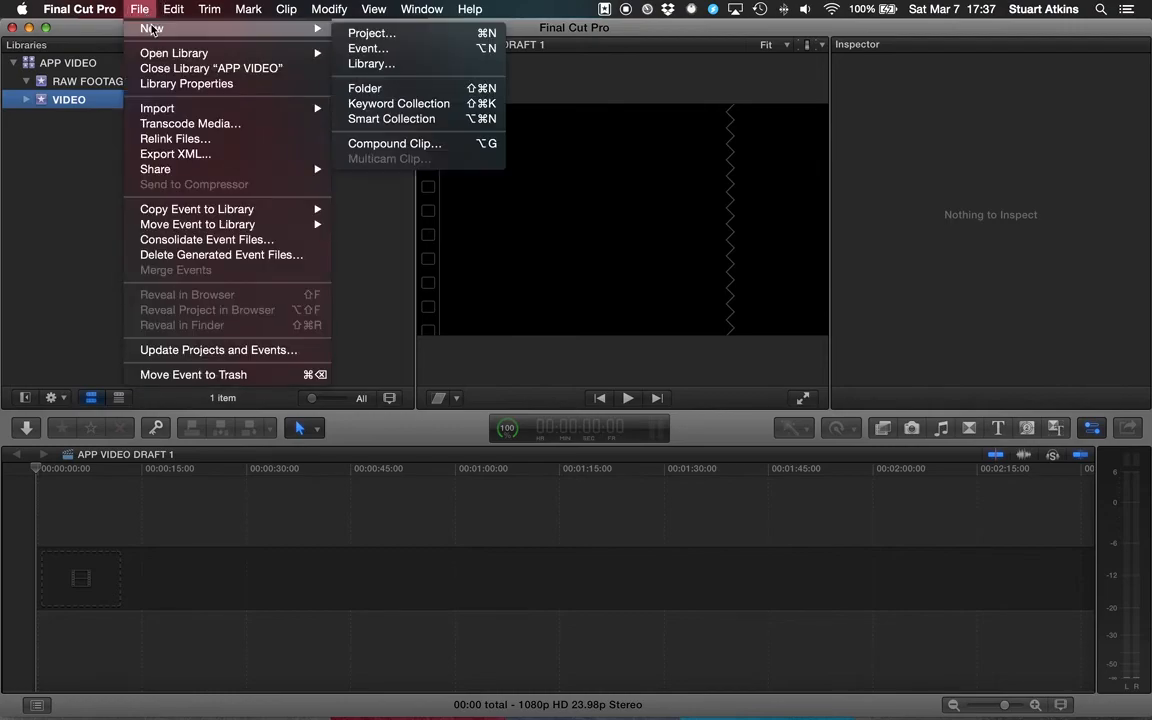
{"action": "left_click", "coordinate": [398, 57]}
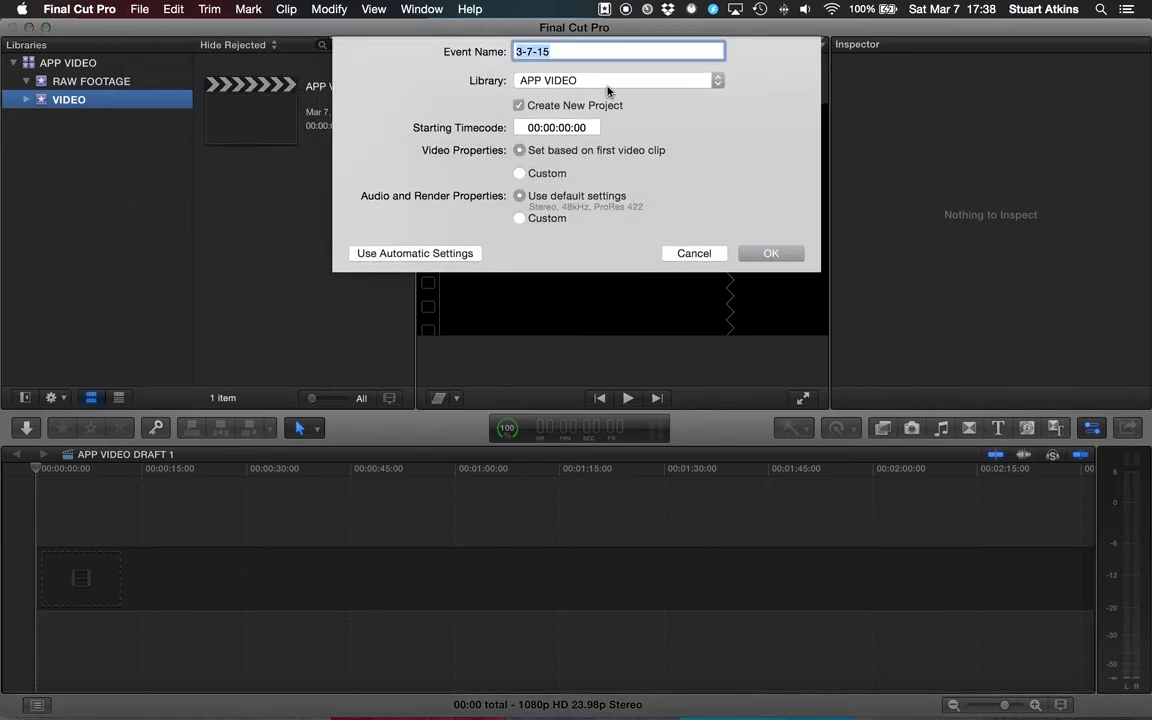
{"action": "left_click", "coordinate": [520, 105]}
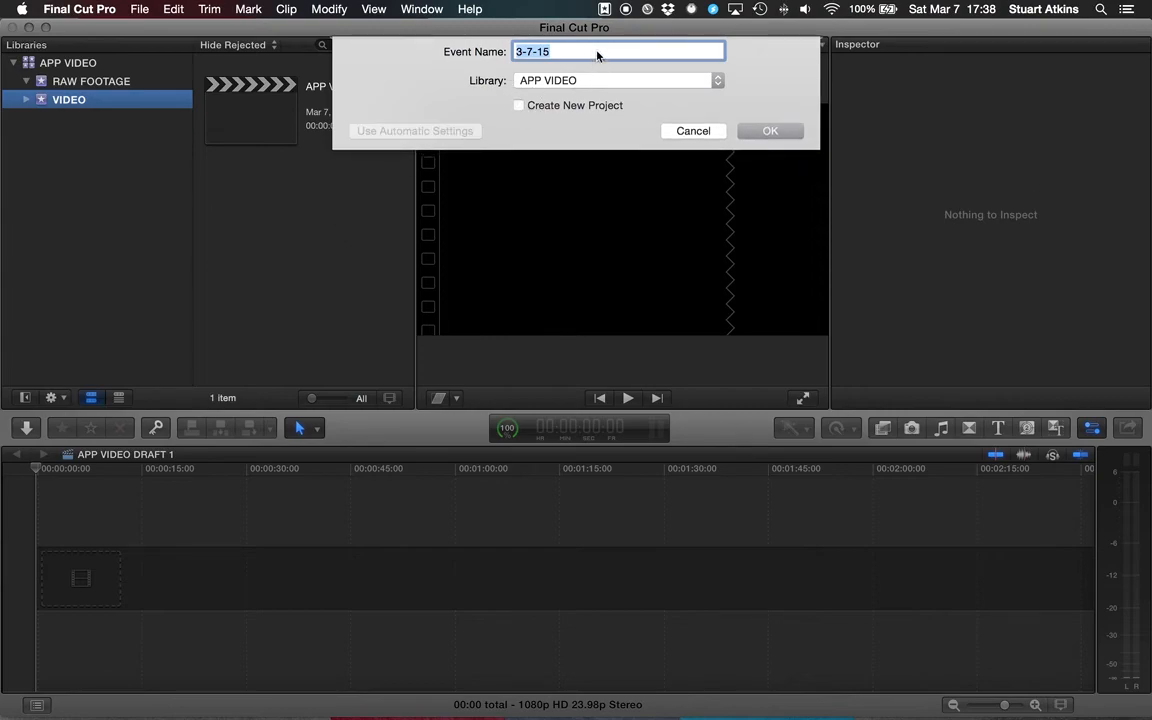
{"action": "type", "text": "MEDIA"}
{"action": "key", "text": "Return"}
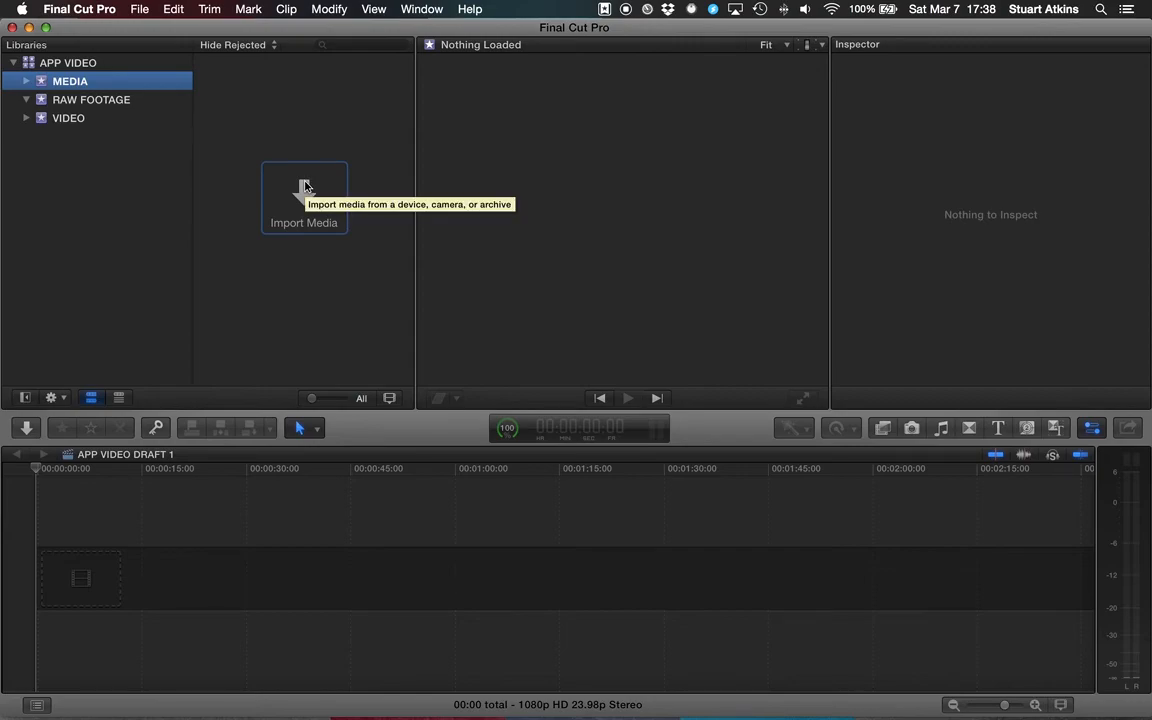
Review the contents of the VIDEO and RAW FOOTAGE events and of the whole APP VIDEO library.
{"action": "left_click", "coordinate": [68, 118]}
{"action": "left_click", "coordinate": [83, 104]}
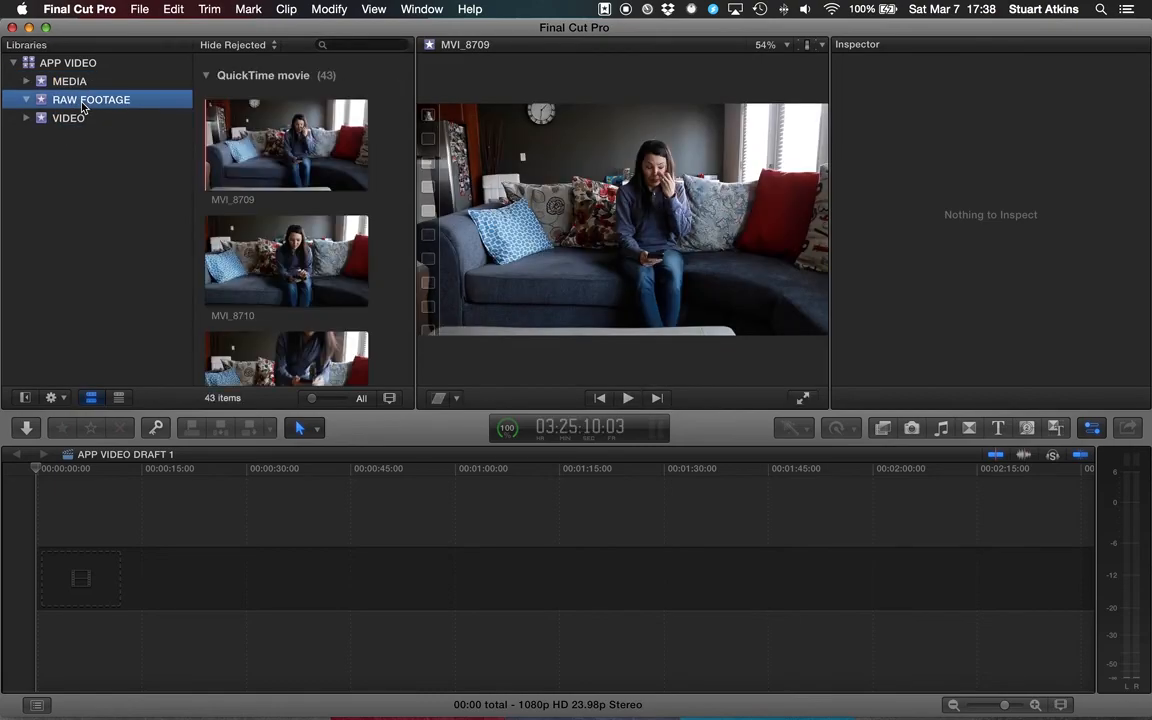
{"action": "left_click", "coordinate": [74, 65]}
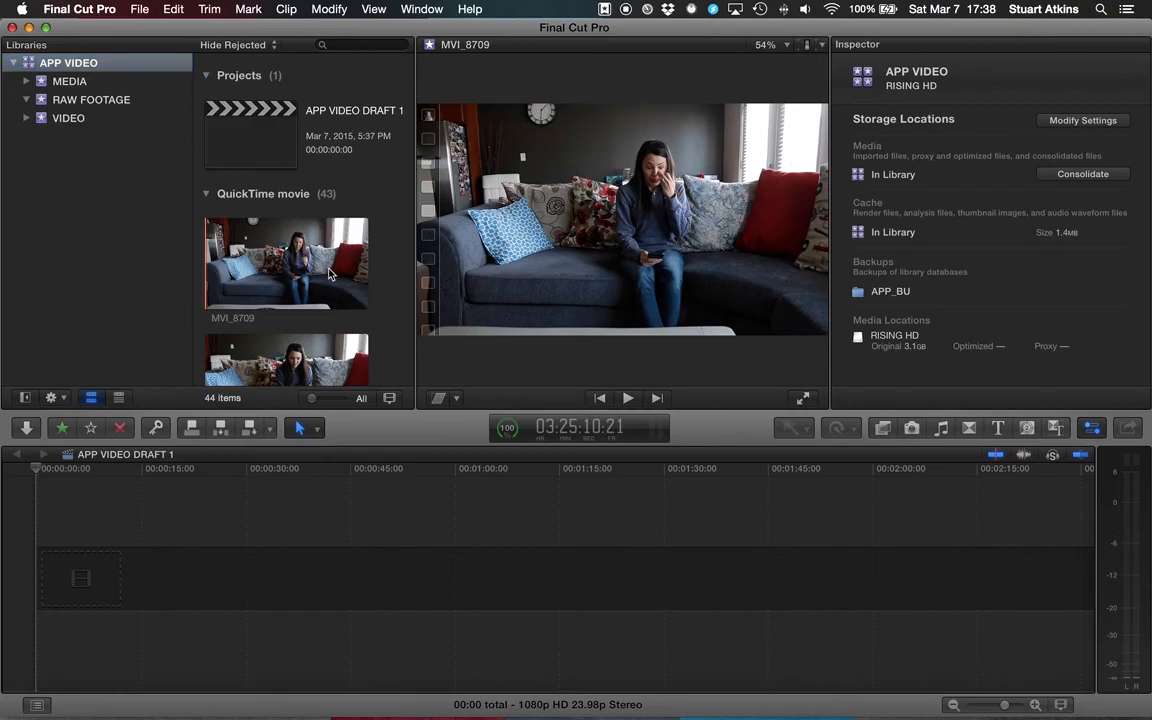
{"action": "scroll", "coordinate": [329, 272], "scroll_direction": "down", "scroll_amount": 10}
{"action": "scroll", "coordinate": [329, 274], "scroll_direction": "down", "scroll_amount": 10}
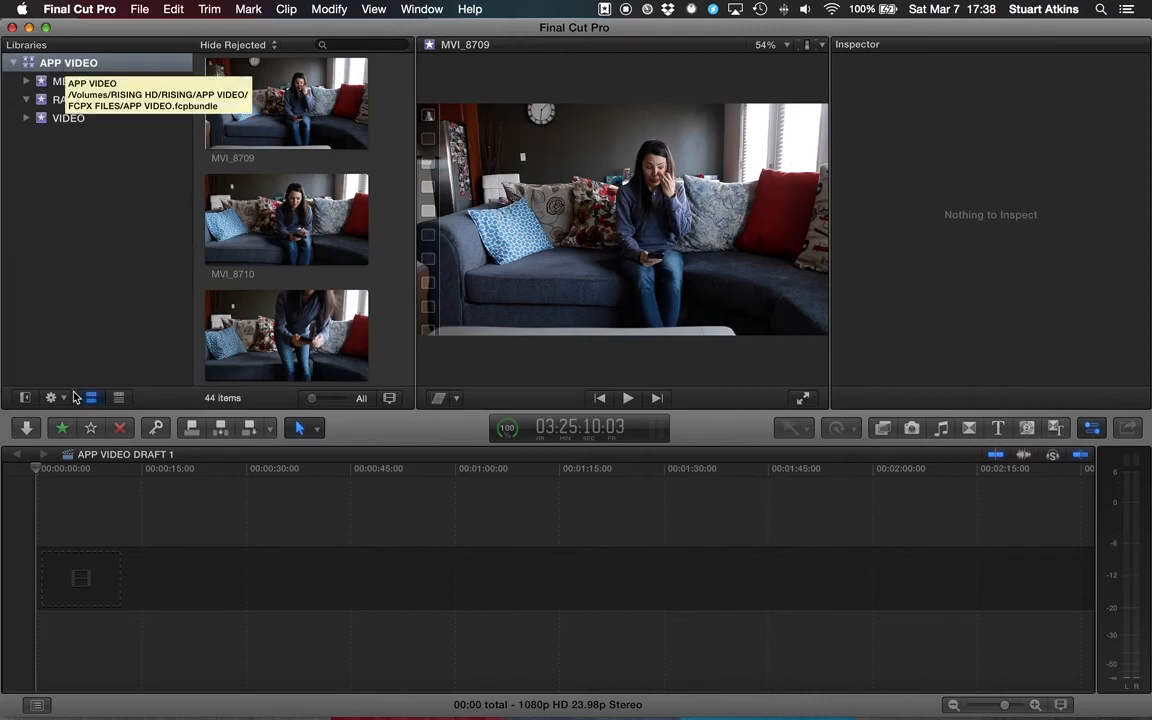
{"action": "left_click", "coordinate": [97, 322]}
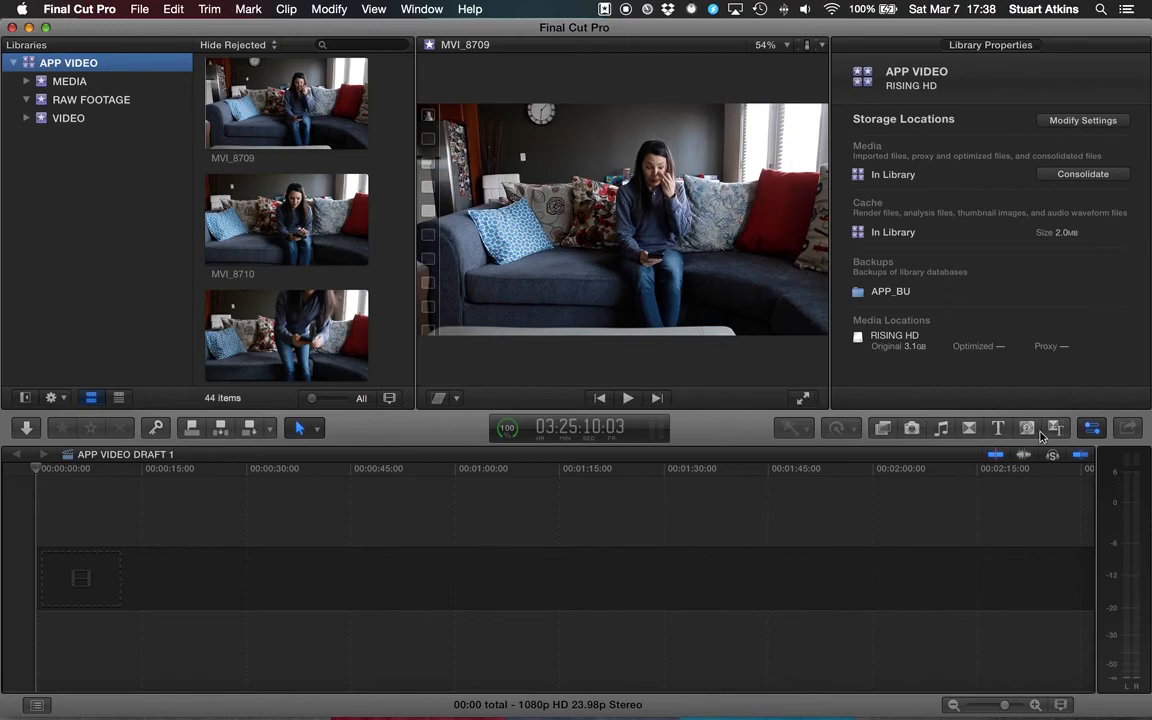
Show only the RAW FOOTAGE event's clips, with the Inspector and the Libraries list hidden.
{"action": "left_click", "coordinate": [1095, 428]}
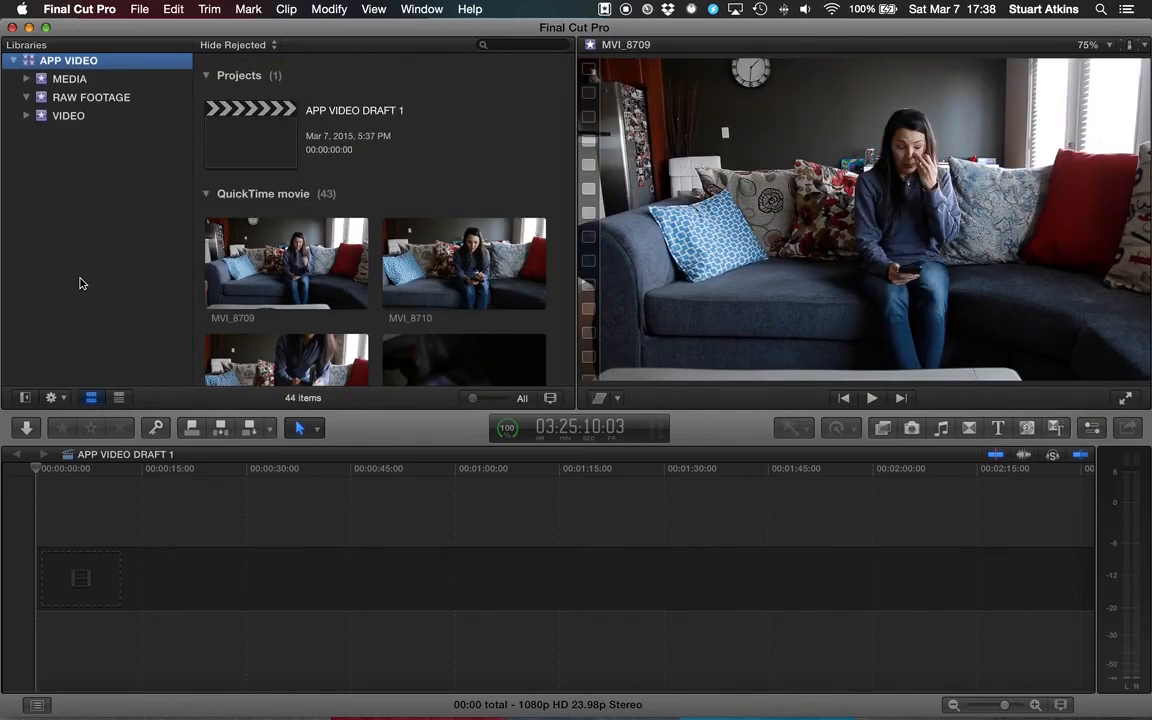
{"action": "left_click", "coordinate": [90, 100]}
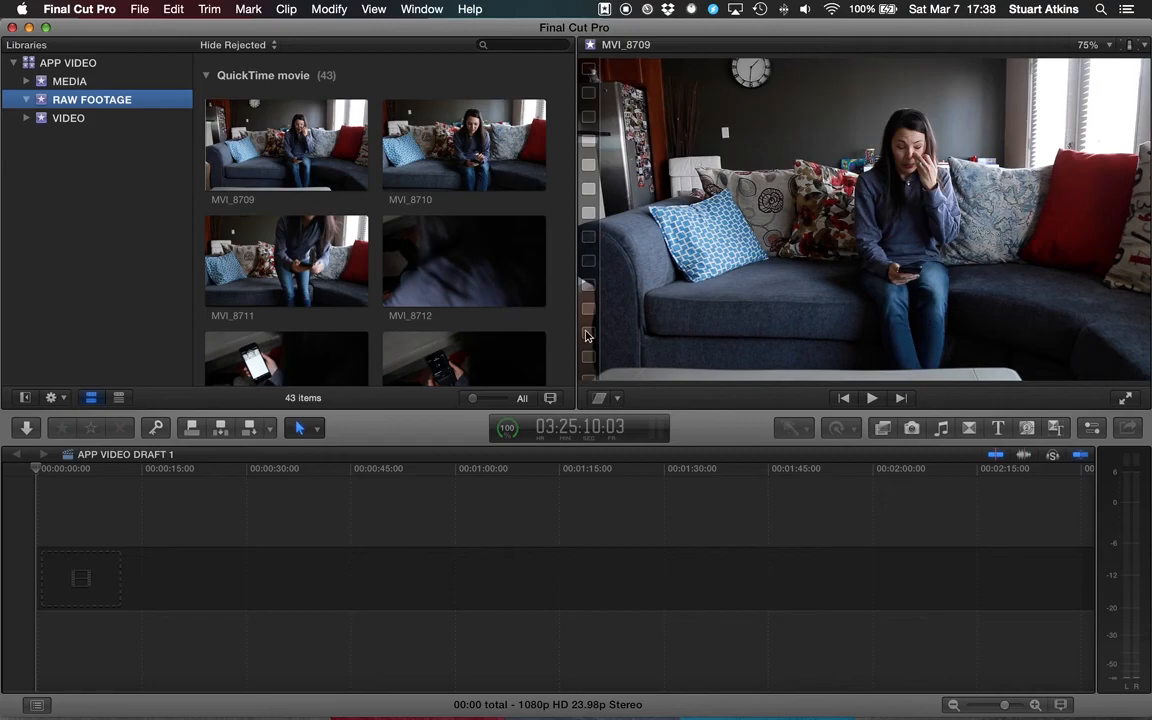
{"action": "left_click", "coordinate": [26, 398]}
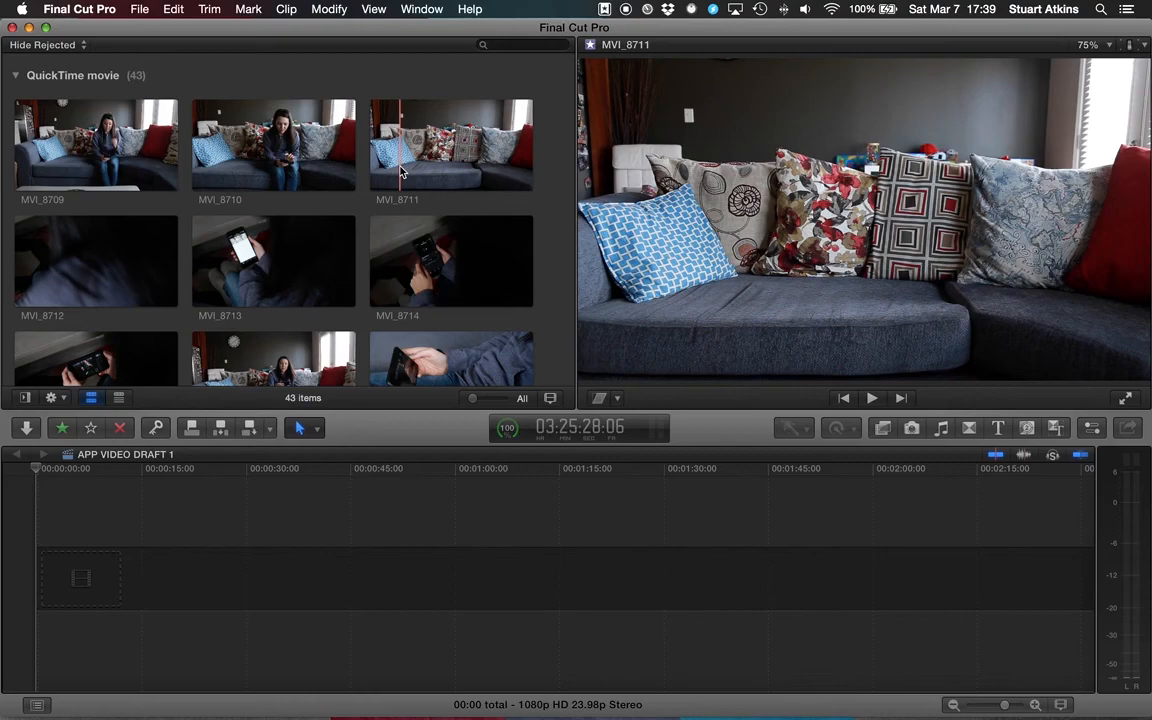
Play clip MVI_8711, mark a range of about 6 seconds where the woman sits down, and rate it as a favorite.
{"action": "key", "text": "space"}
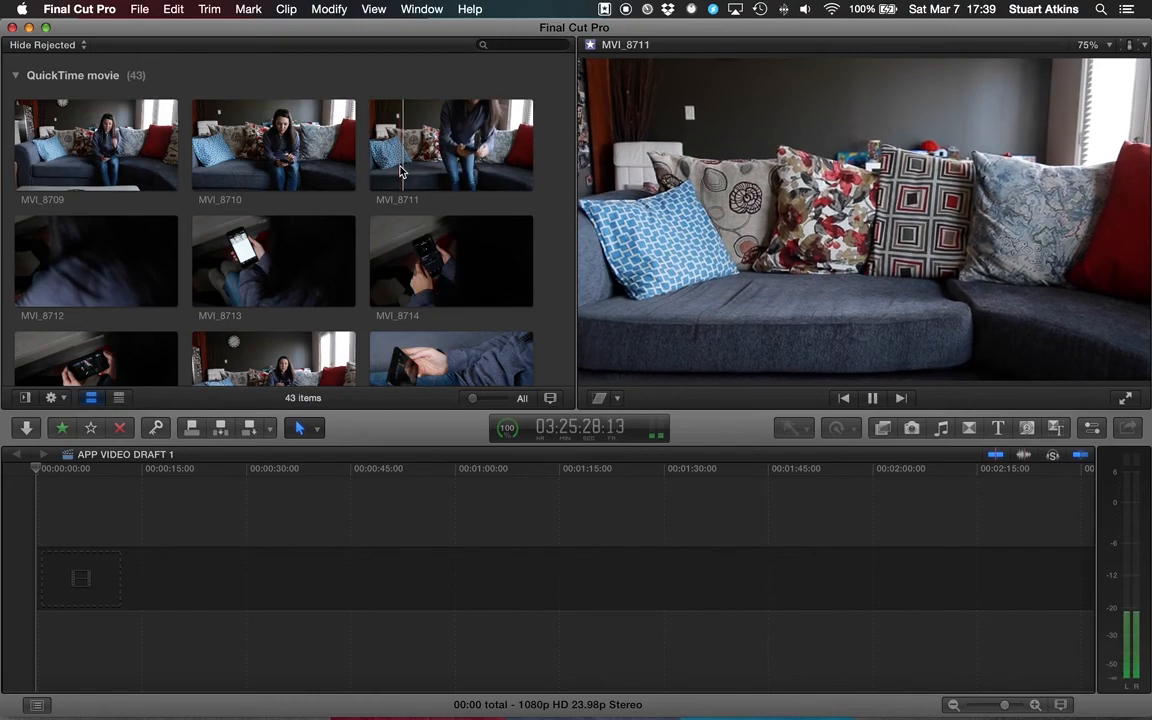
{"action": "key", "text": "i"}
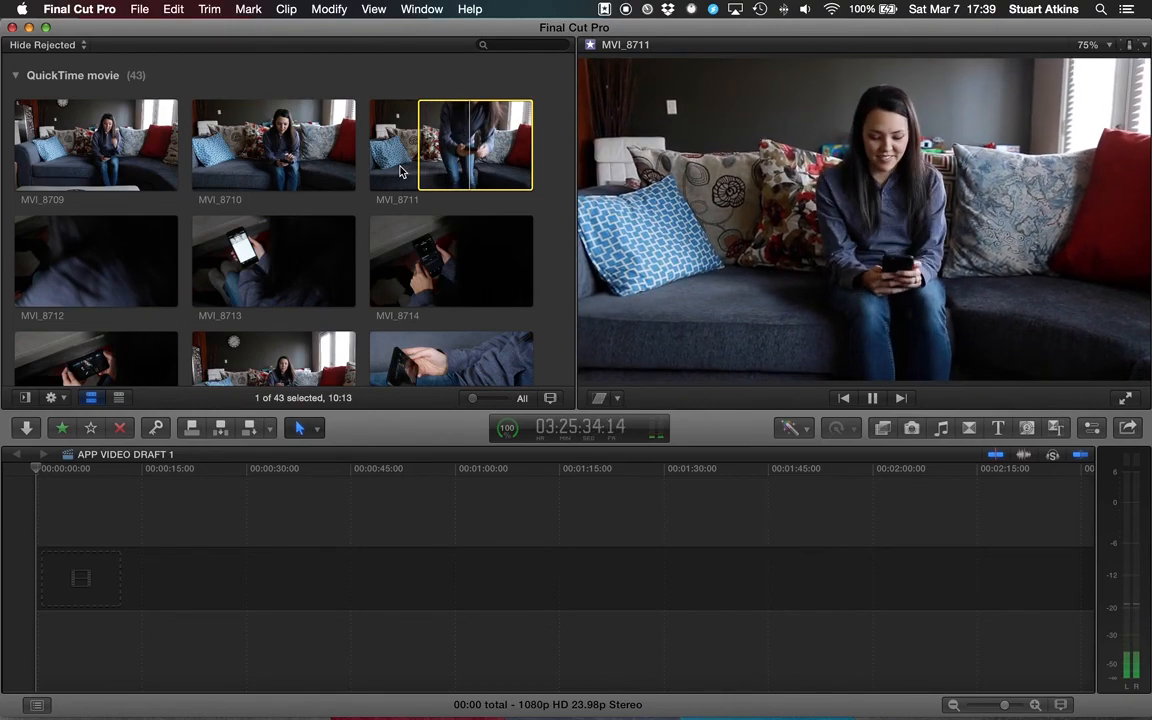
{"action": "key", "text": "o"}
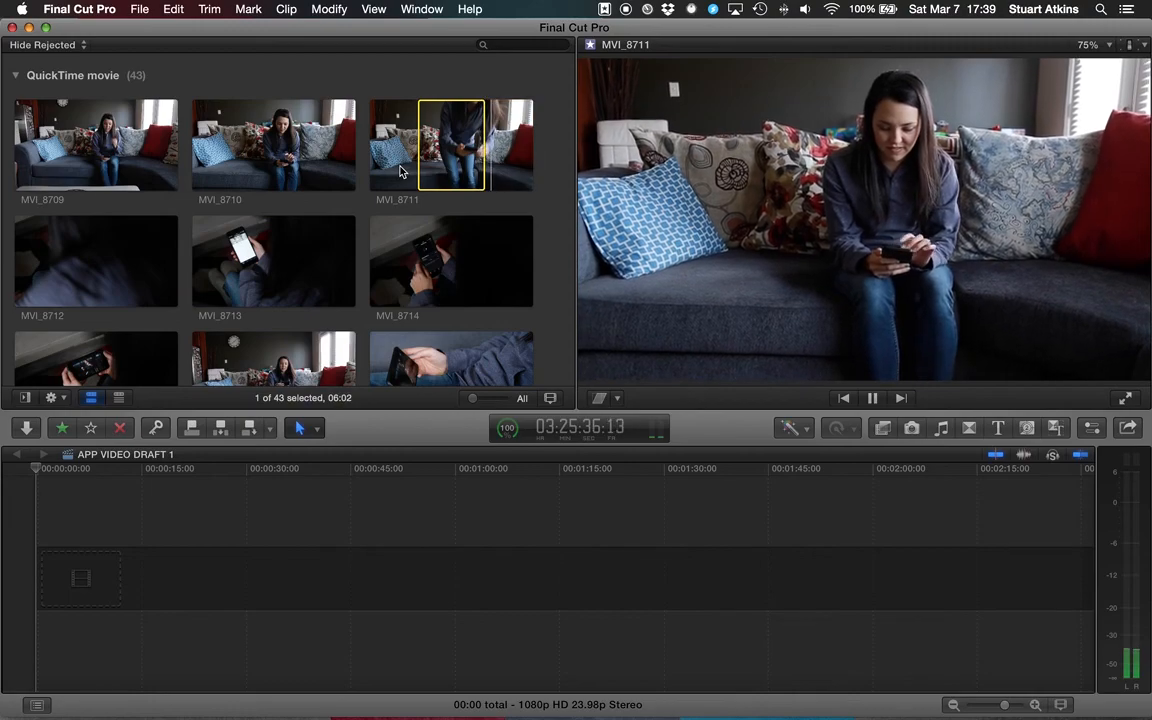
{"action": "key", "text": "f"}
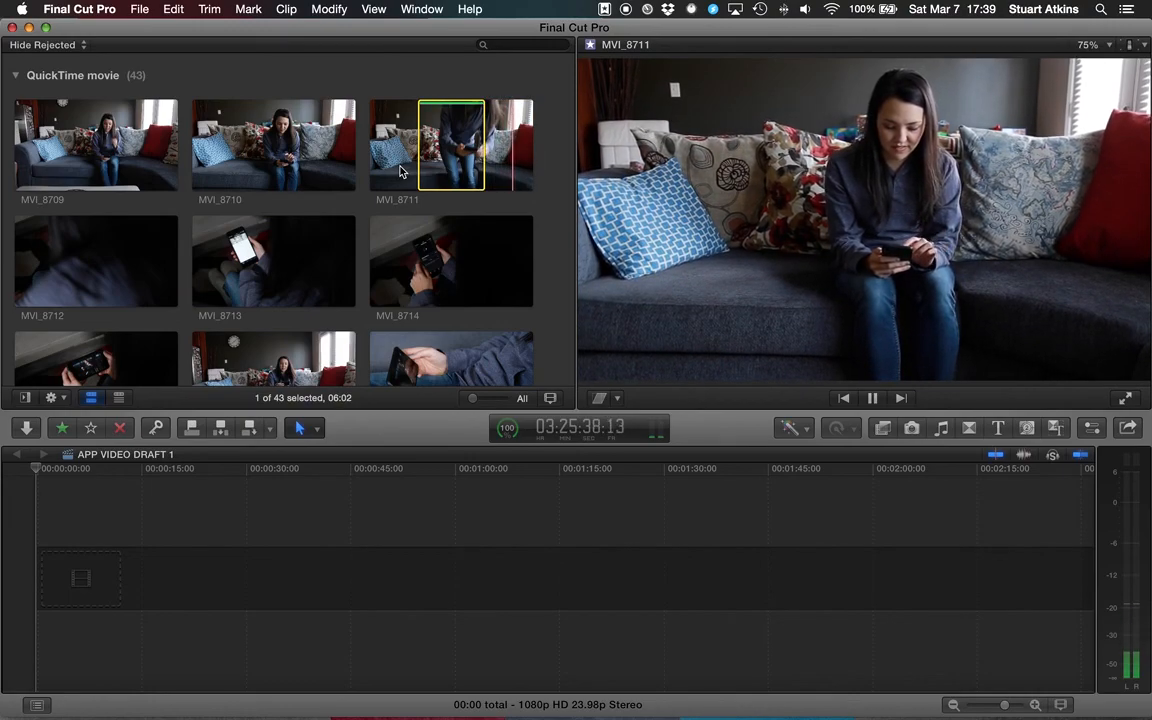
{"action": "key", "text": "space"}
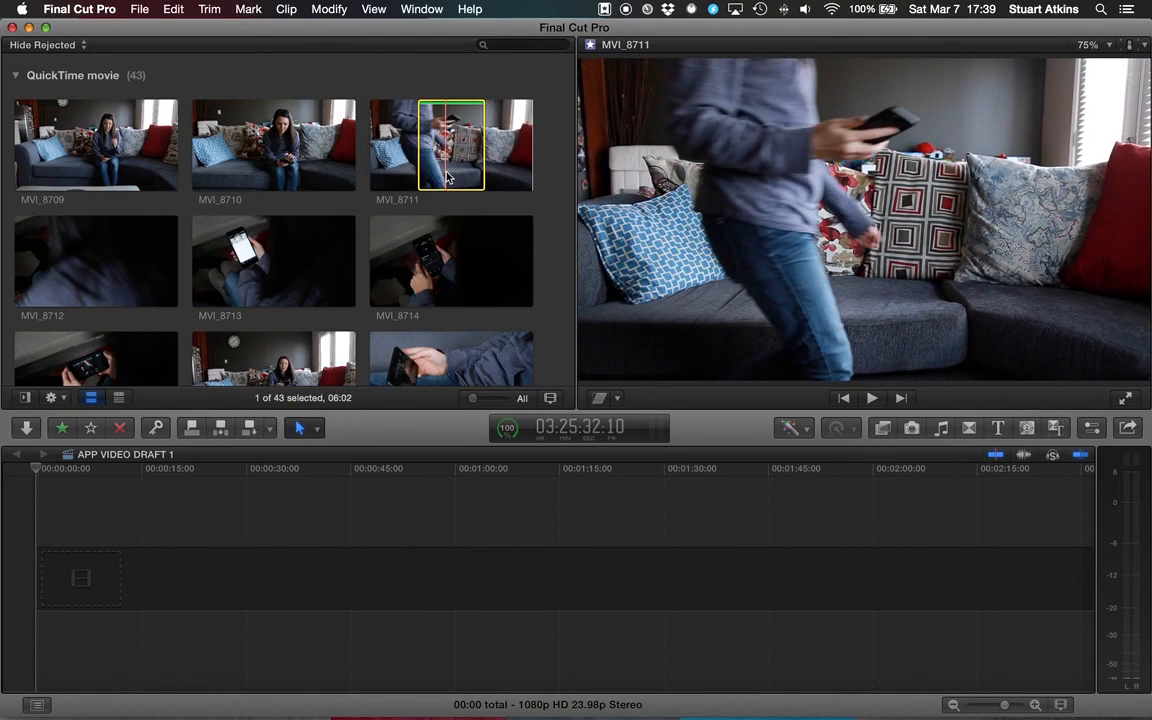
Reject the whole clips MVI_8712 and MVI_8713 in the RAW FOOTAGE event.
{"action": "scroll", "coordinate": [448, 179], "scroll_direction": "down", "scroll_amount": 3}
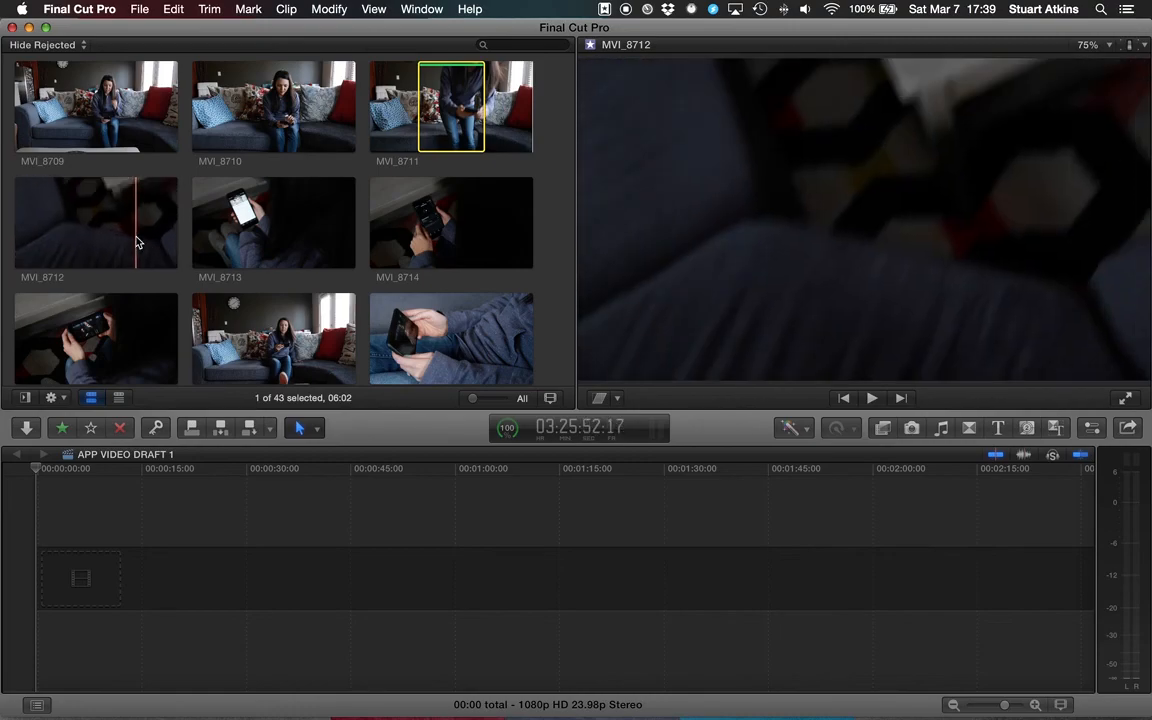
{"action": "left_click", "coordinate": [85, 245]}
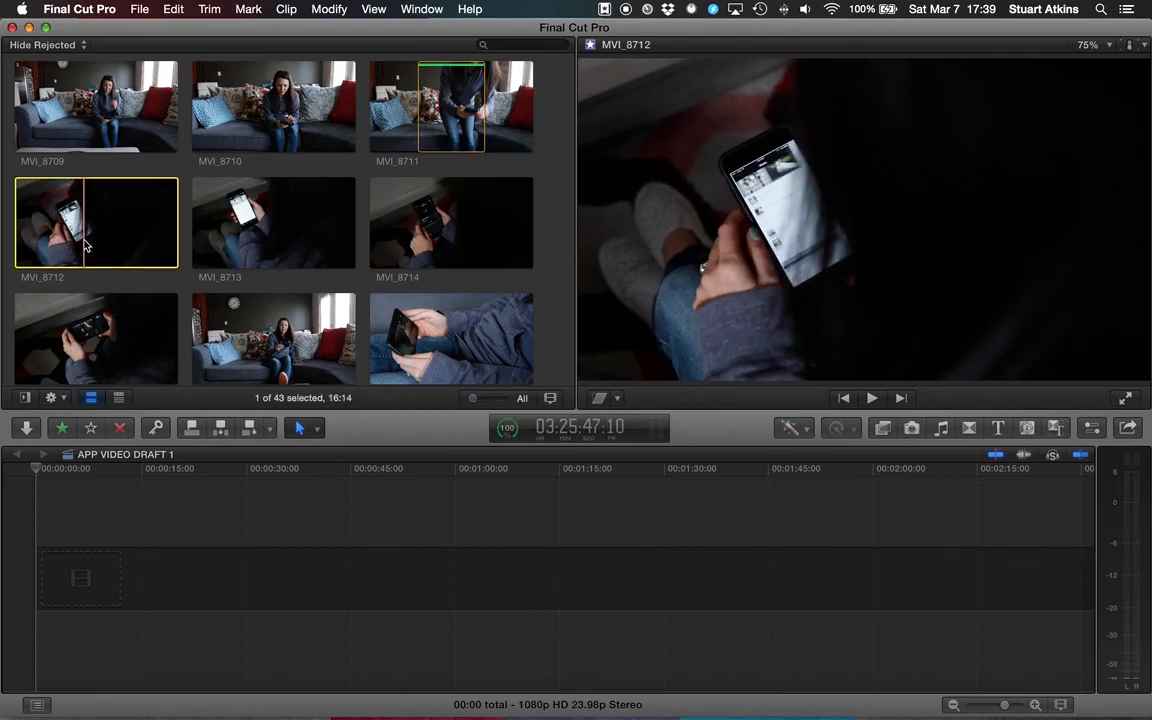
{"action": "key", "text": "Delete"}
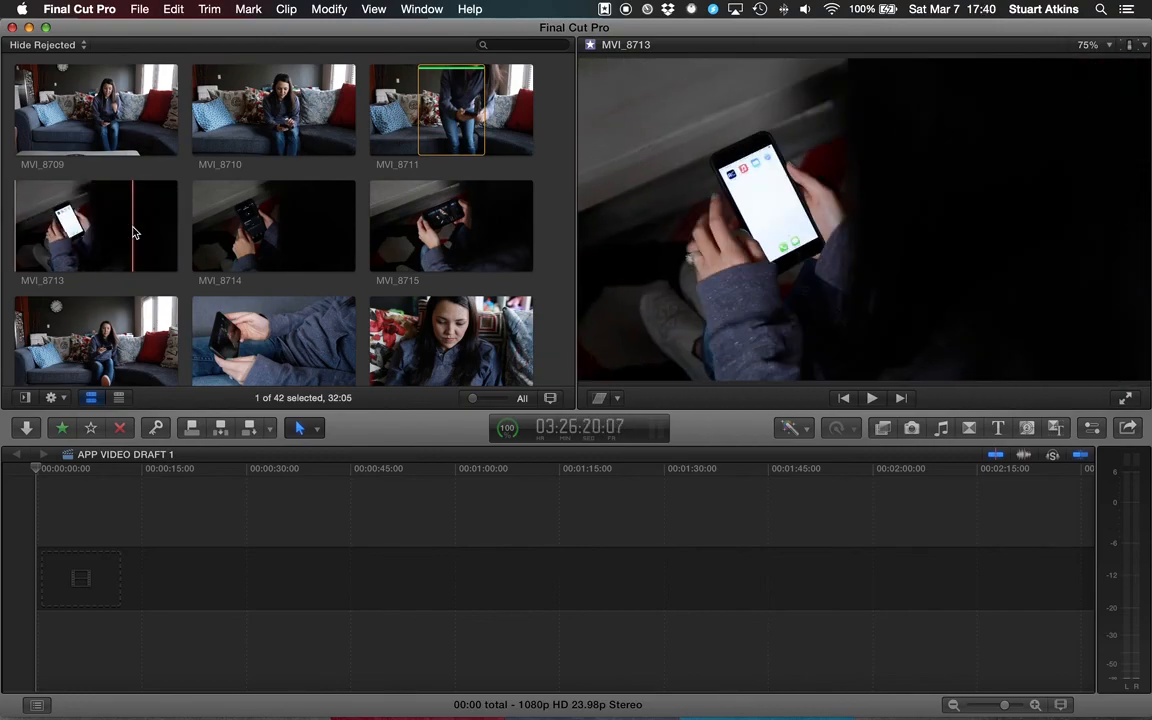
{"action": "left_click", "coordinate": [133, 232]}
{"action": "key", "text": "Delete"}
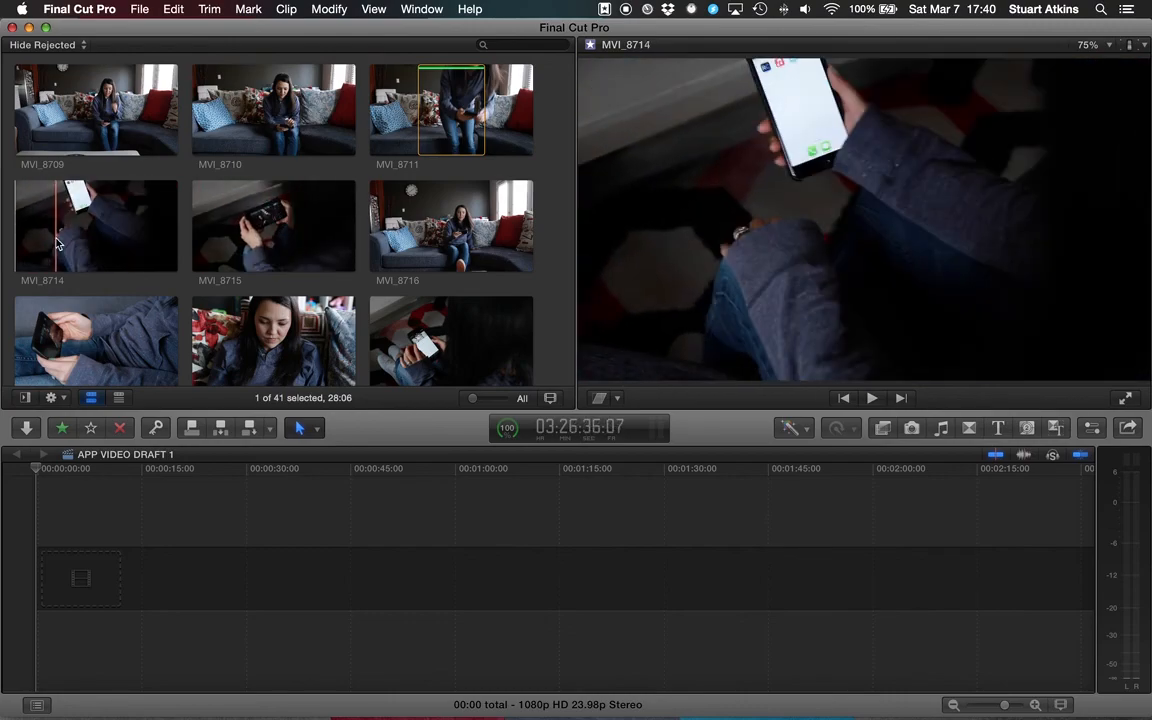
Mark a range of about 10:19 in clip MVI_8714, starting near 03:26:35:21, and rate it as a favorite.
{"action": "key", "text": "i"}
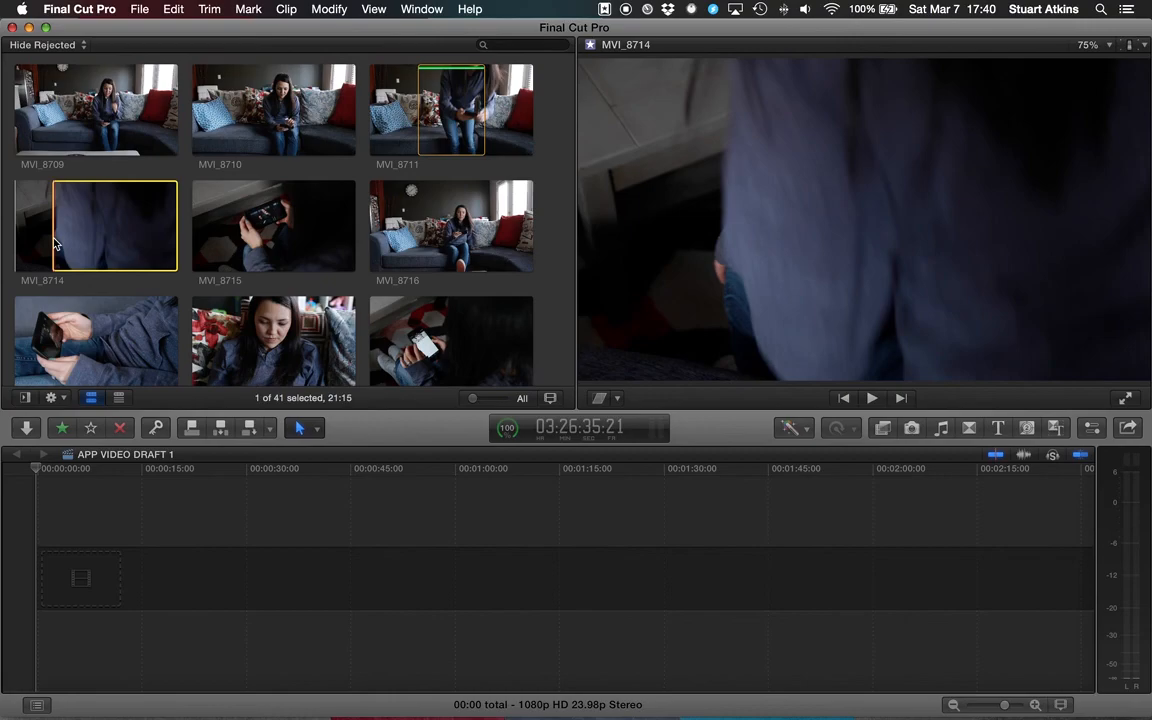
{"action": "key", "text": "space"}
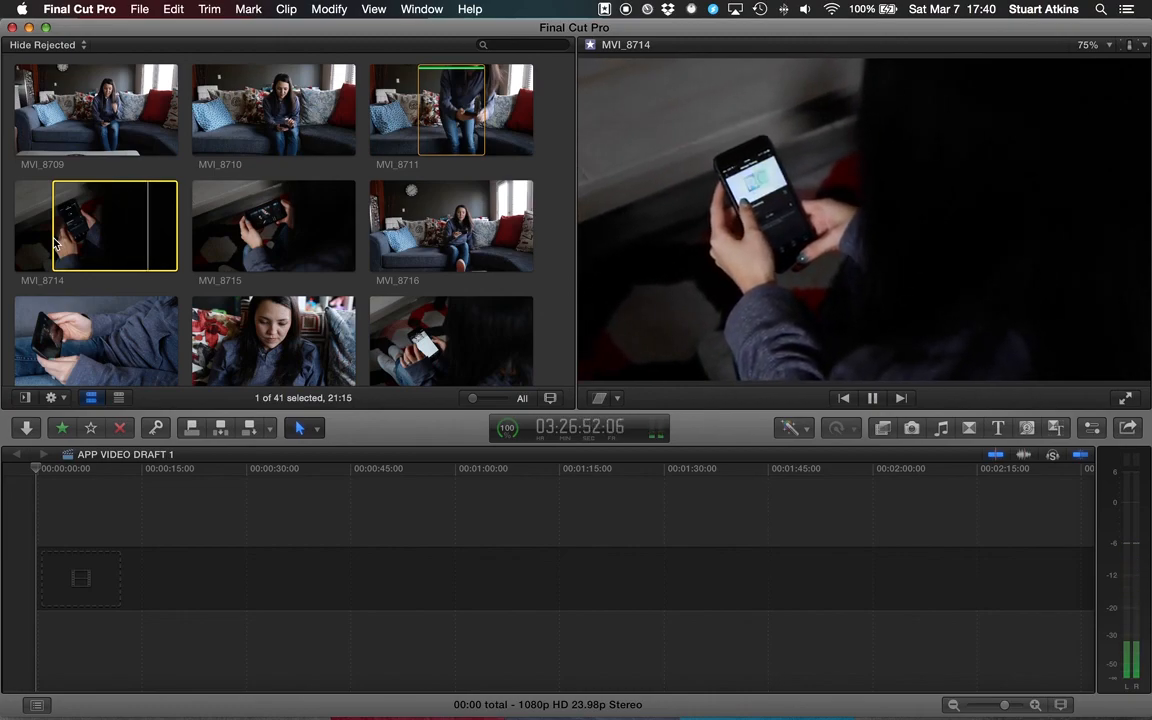
{"action": "key", "text": "o"}
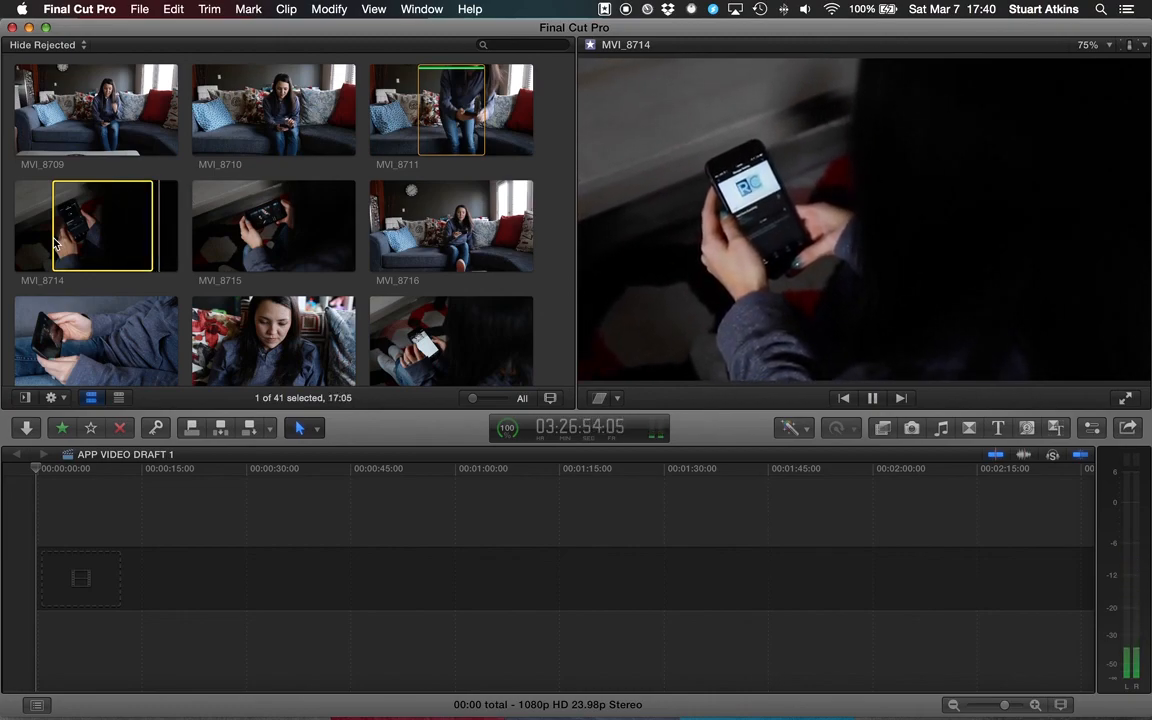
{"action": "key", "text": "space"}
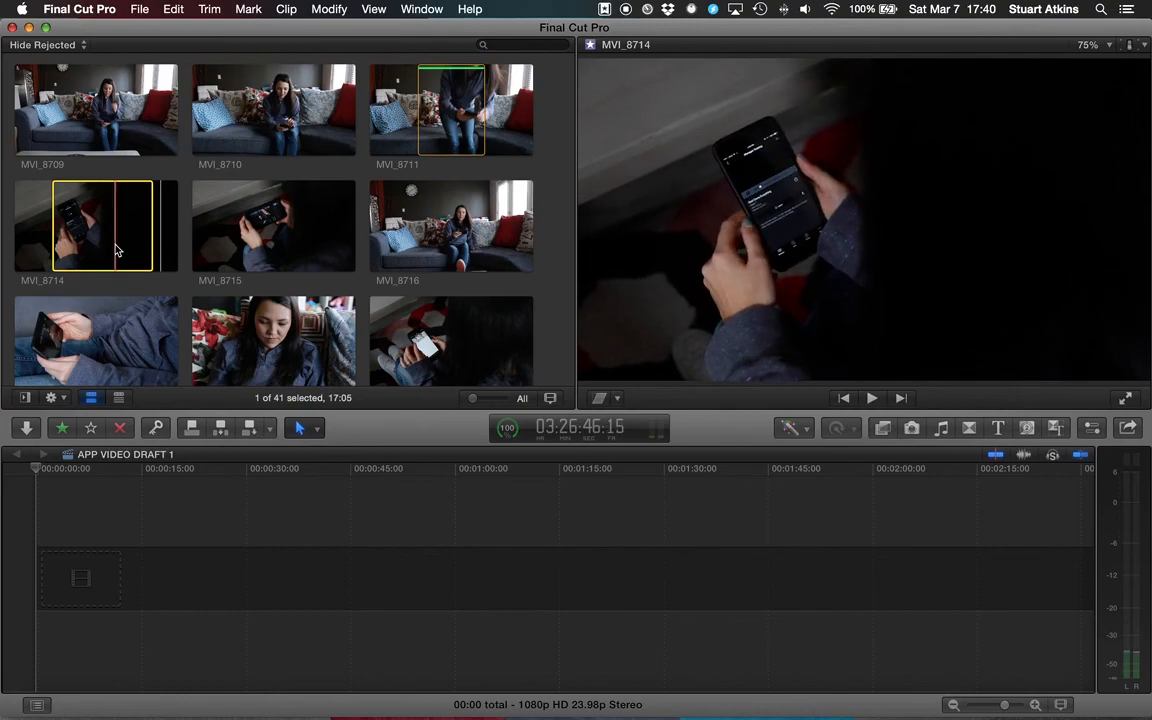
{"action": "key", "text": "o"}
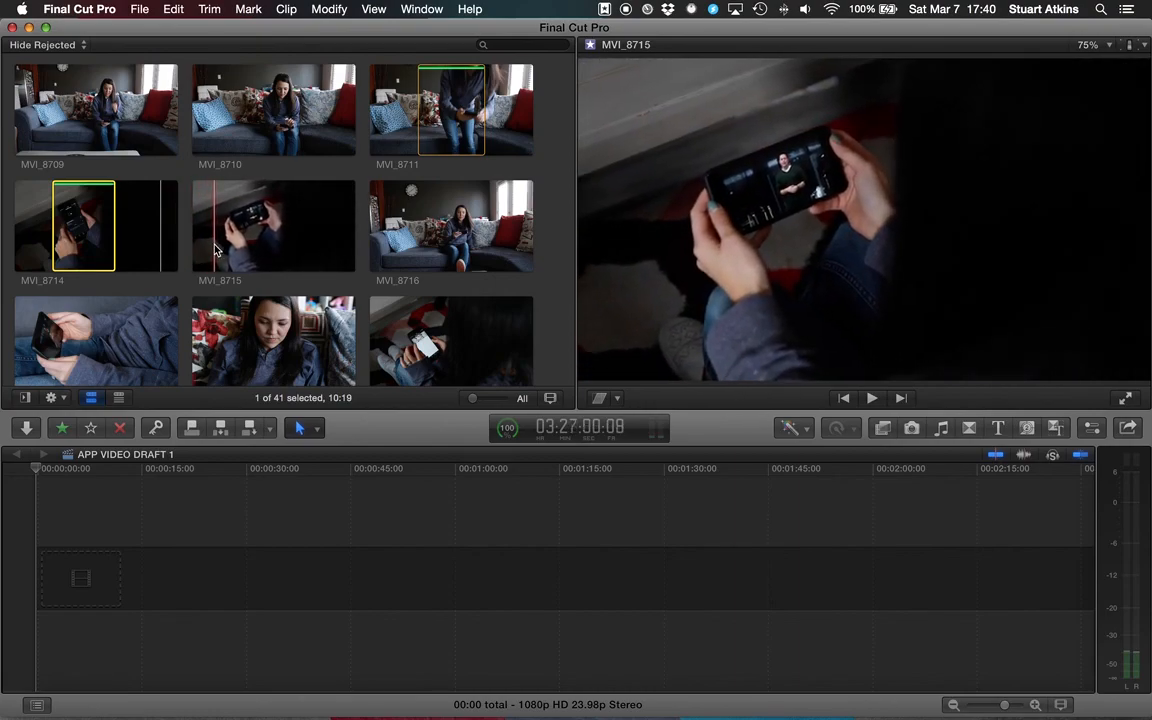
Play clip MVI_8715, mark a range of about 05:12 near its end, stopping before the camera moves away, and rate it as a favorite.
{"action": "left_click_drag", "start_coordinate": [216, 248], "coordinate": [256, 246]}
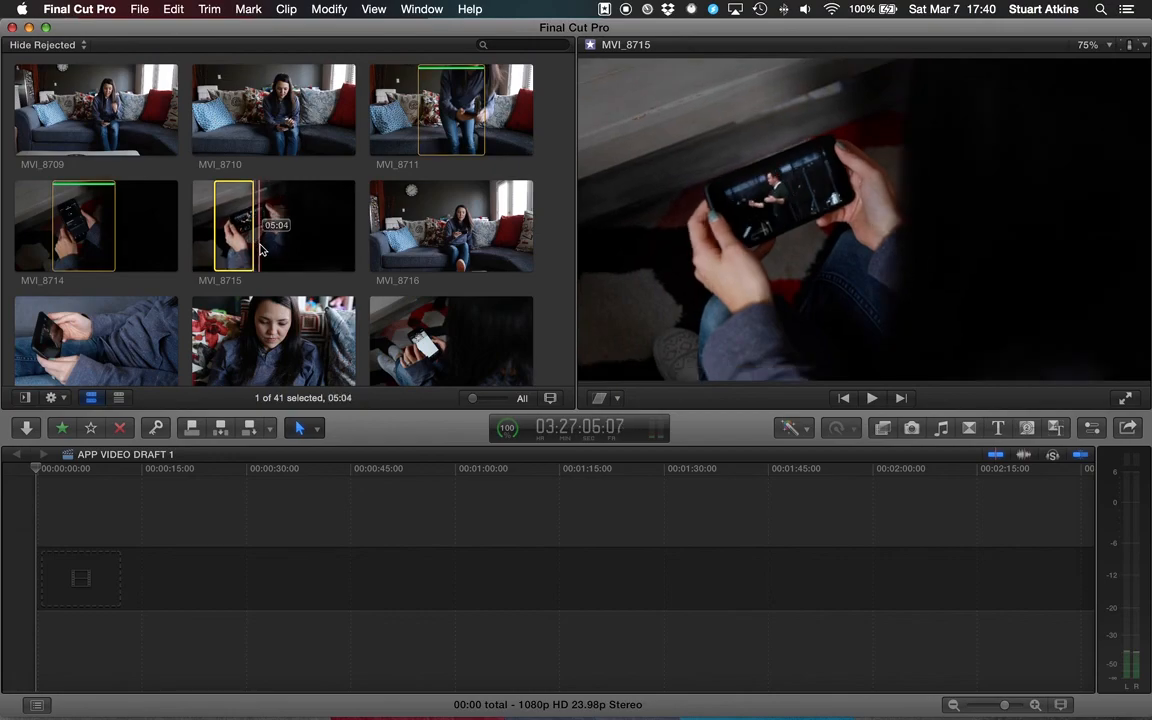
{"action": "key", "text": "space"}
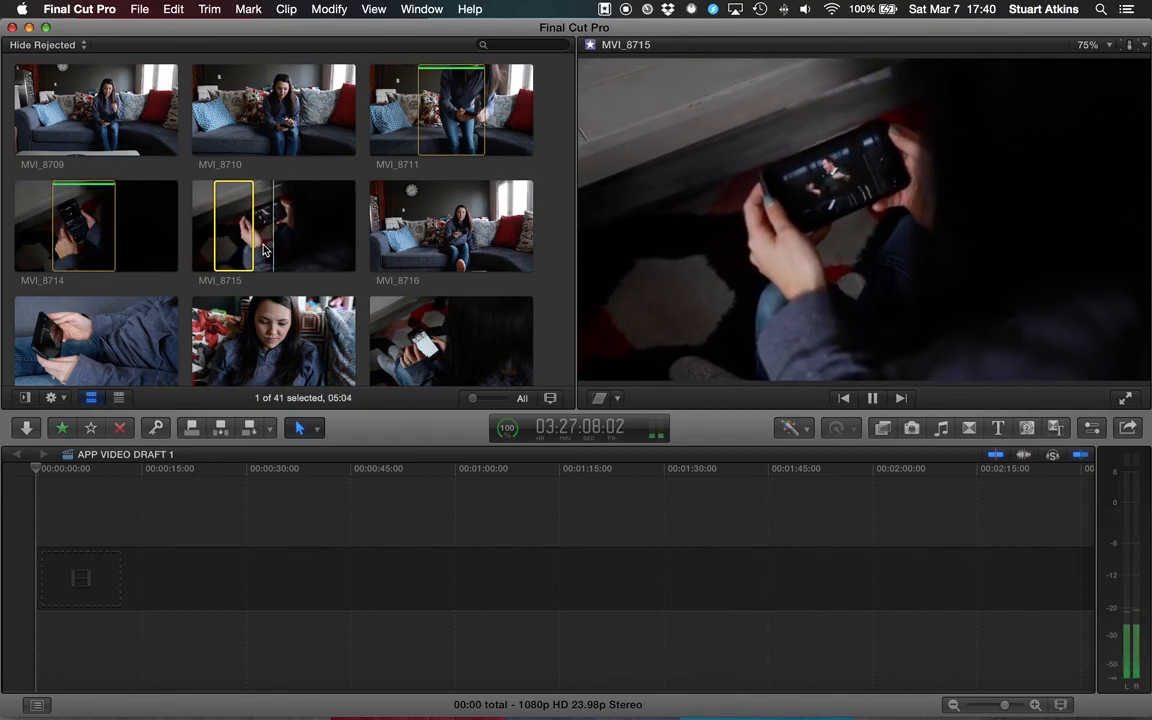
{"action": "key", "text": "i"}
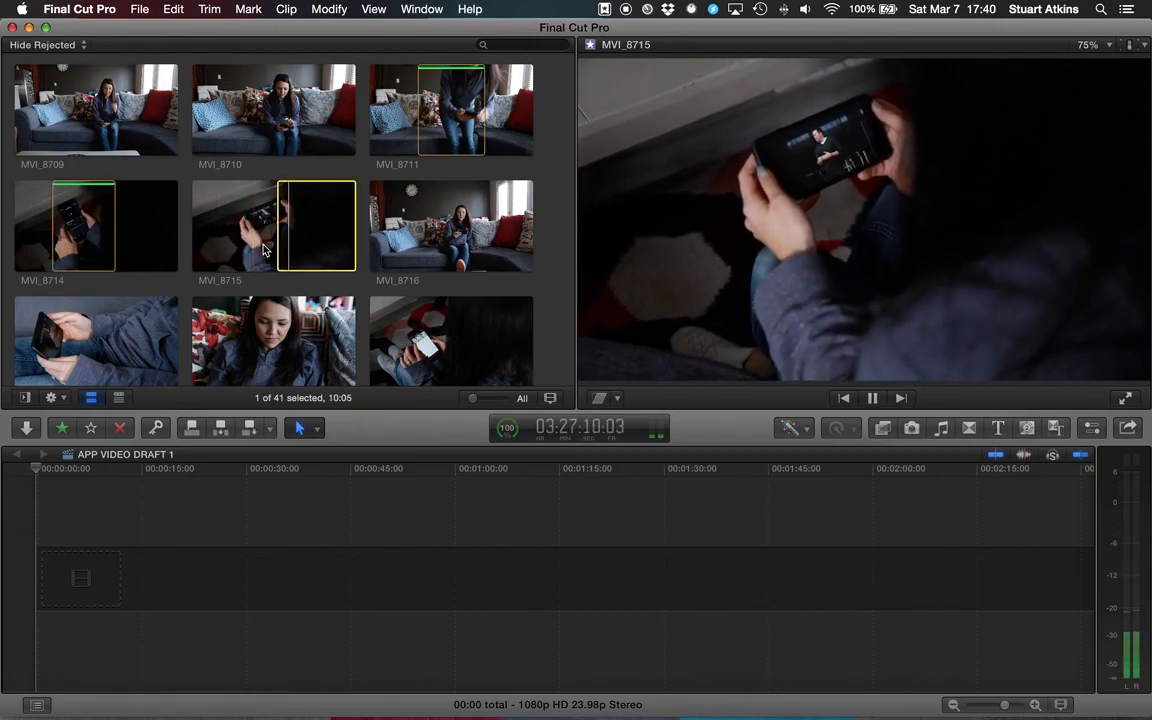
{"action": "key", "text": "i"}
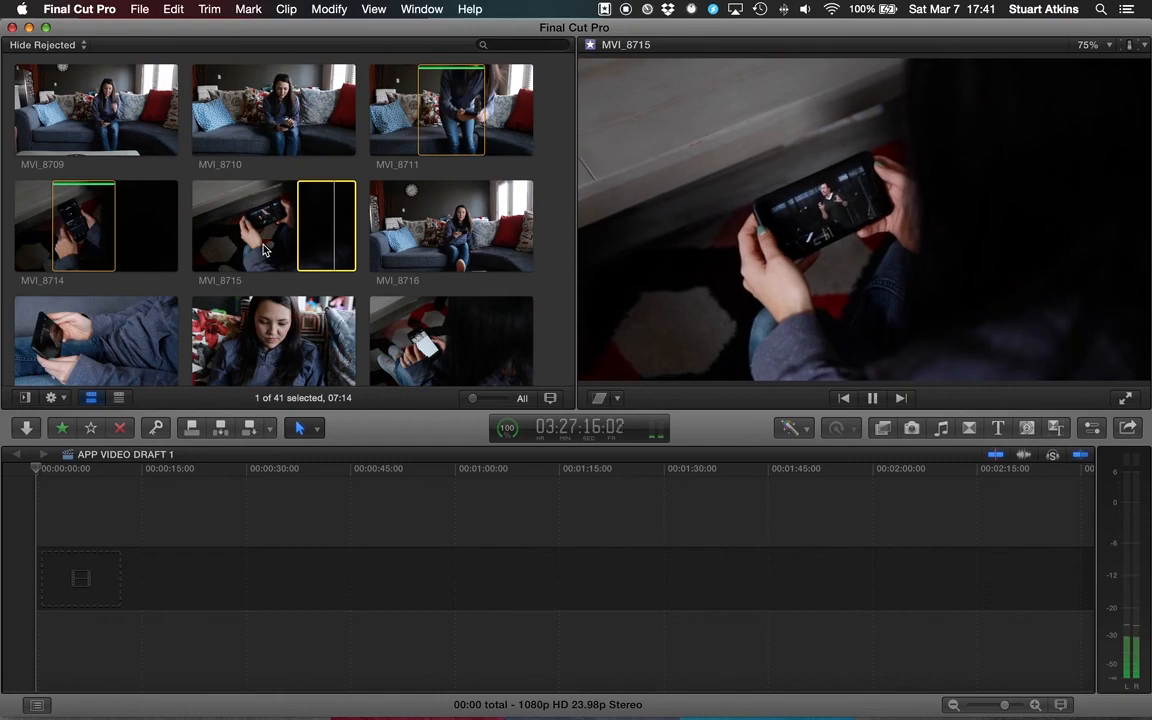
{"action": "key", "text": "i"}
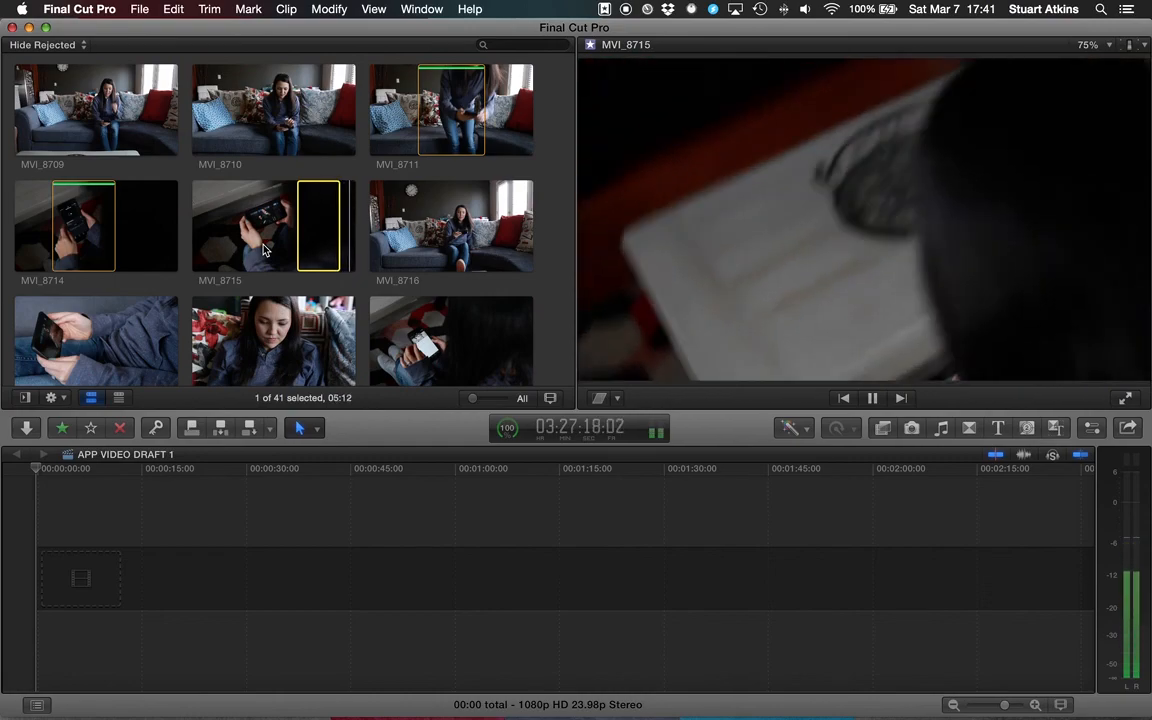
{"action": "key", "text": "space"}
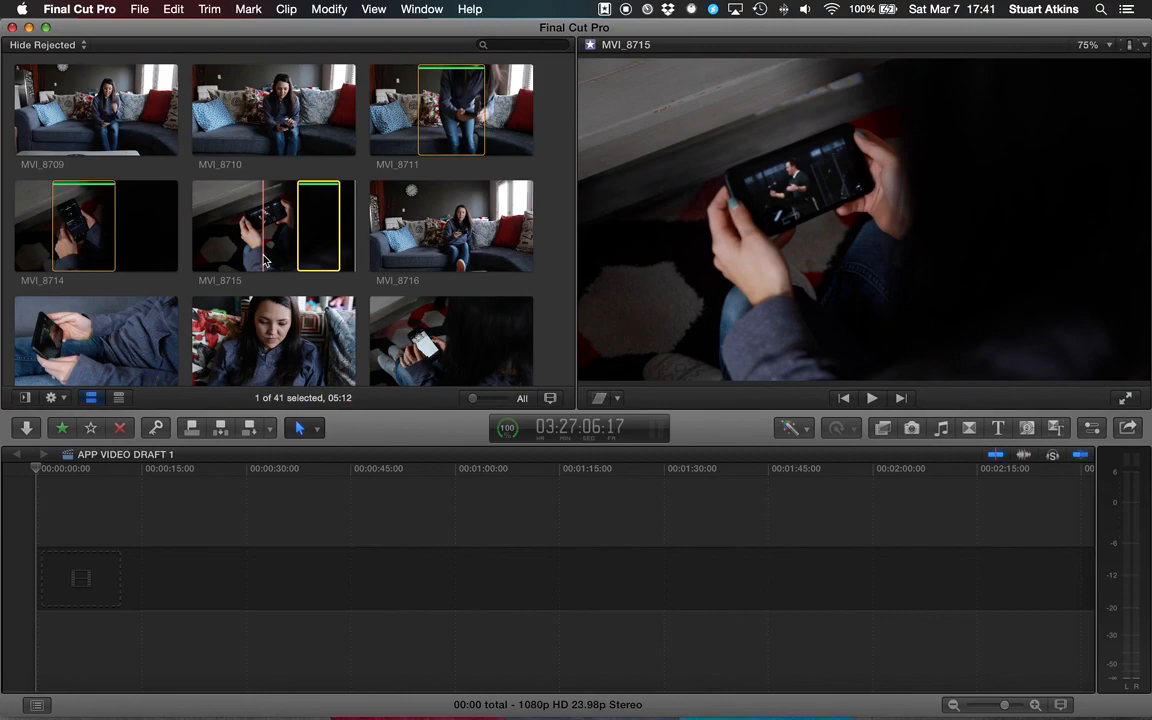
Filter the event browser to show only the favorites, with no clip selected.
{"action": "left_click", "coordinate": [45, 45]}
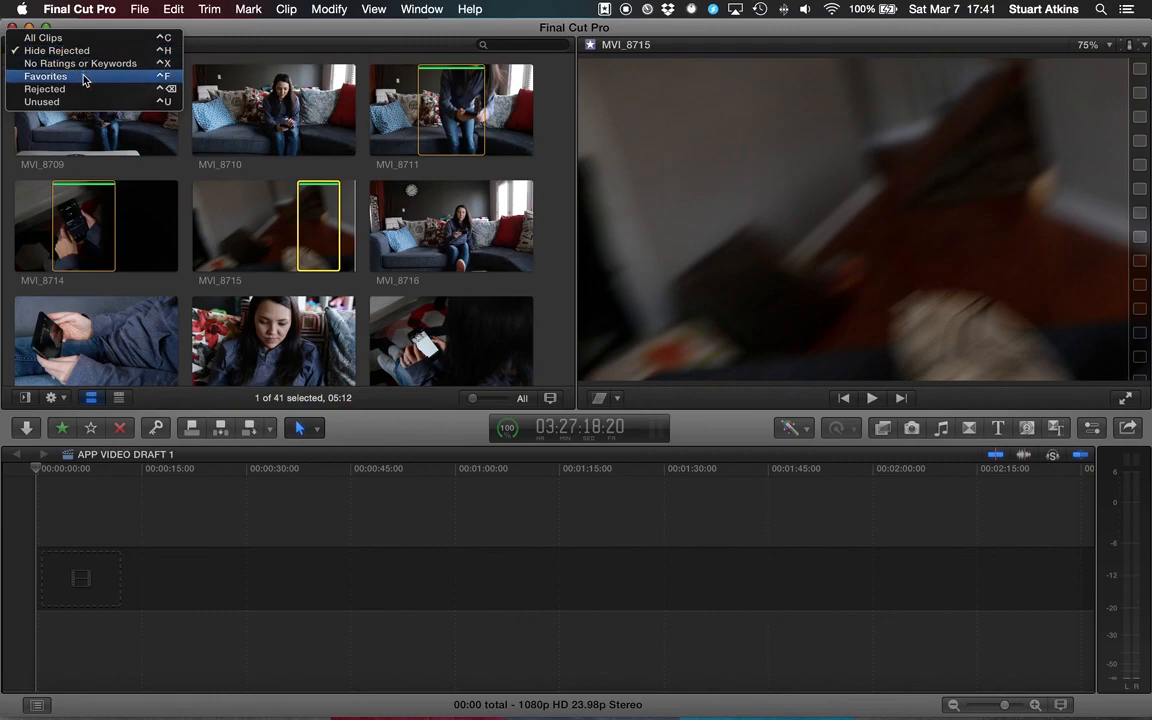
{"action": "left_click", "coordinate": [85, 78]}
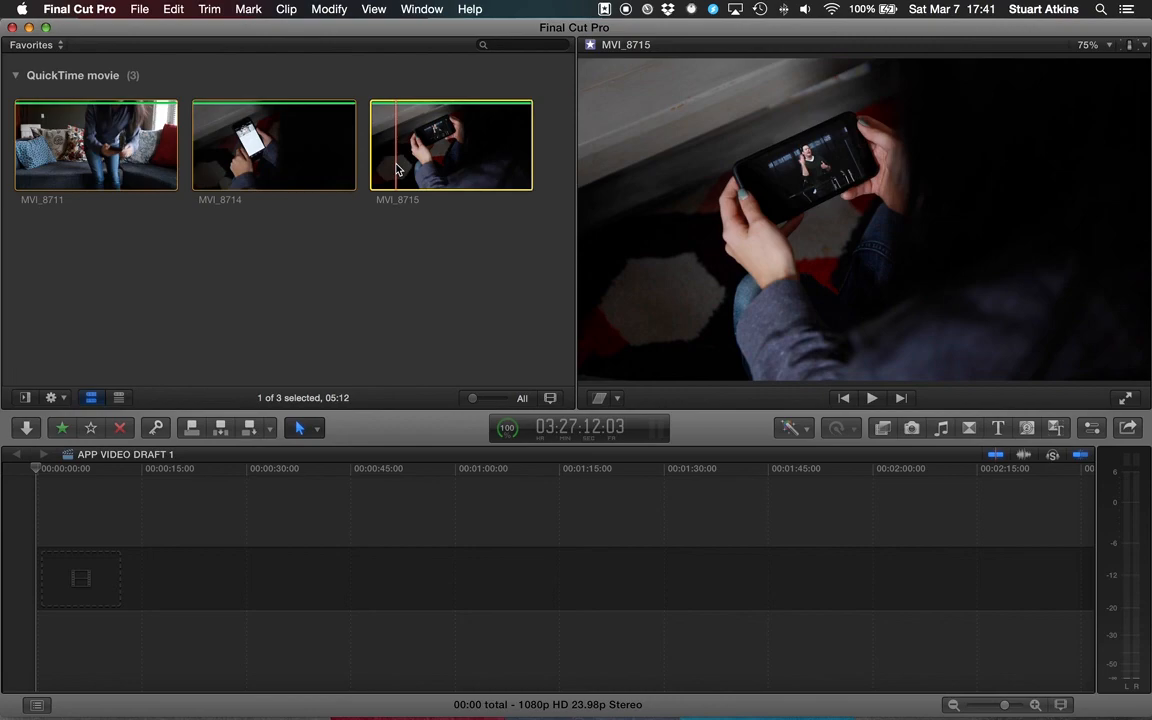
{"action": "left_click", "coordinate": [205, 235]}
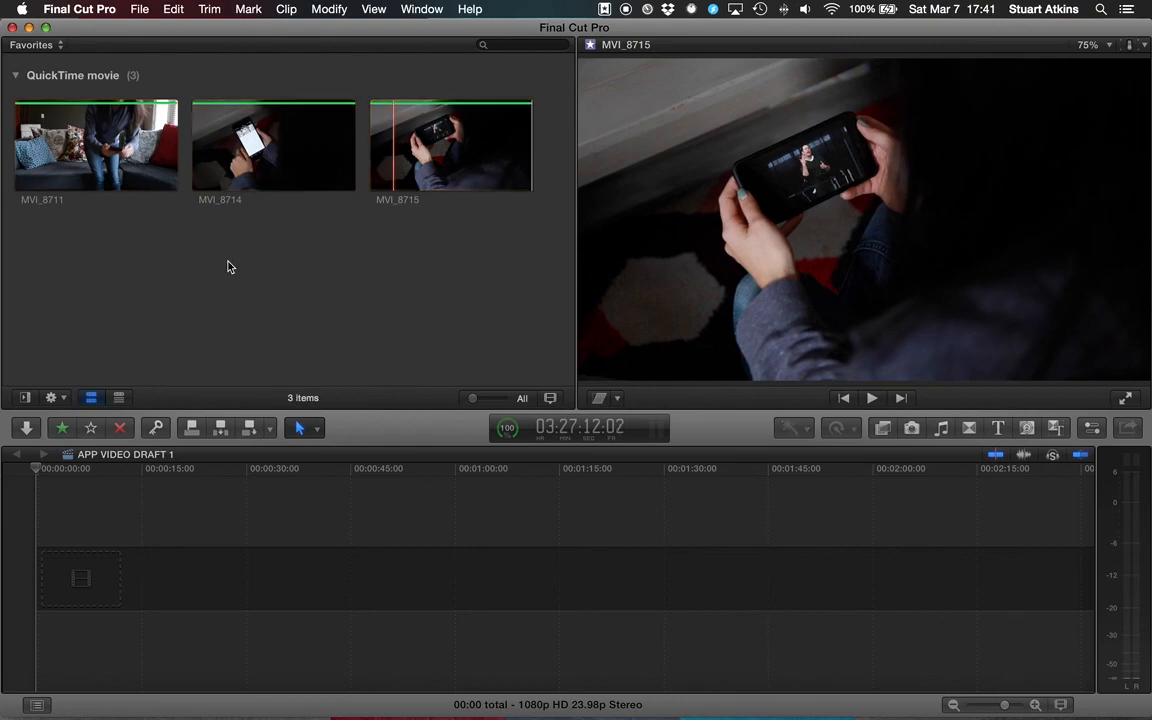
Append the favorite ranges of MVI_8711, MVI_8714 and MVI_8715 to the APP VIDEO DRAFT 1 timeline, in that order.
{"action": "left_click", "coordinate": [89, 162]}
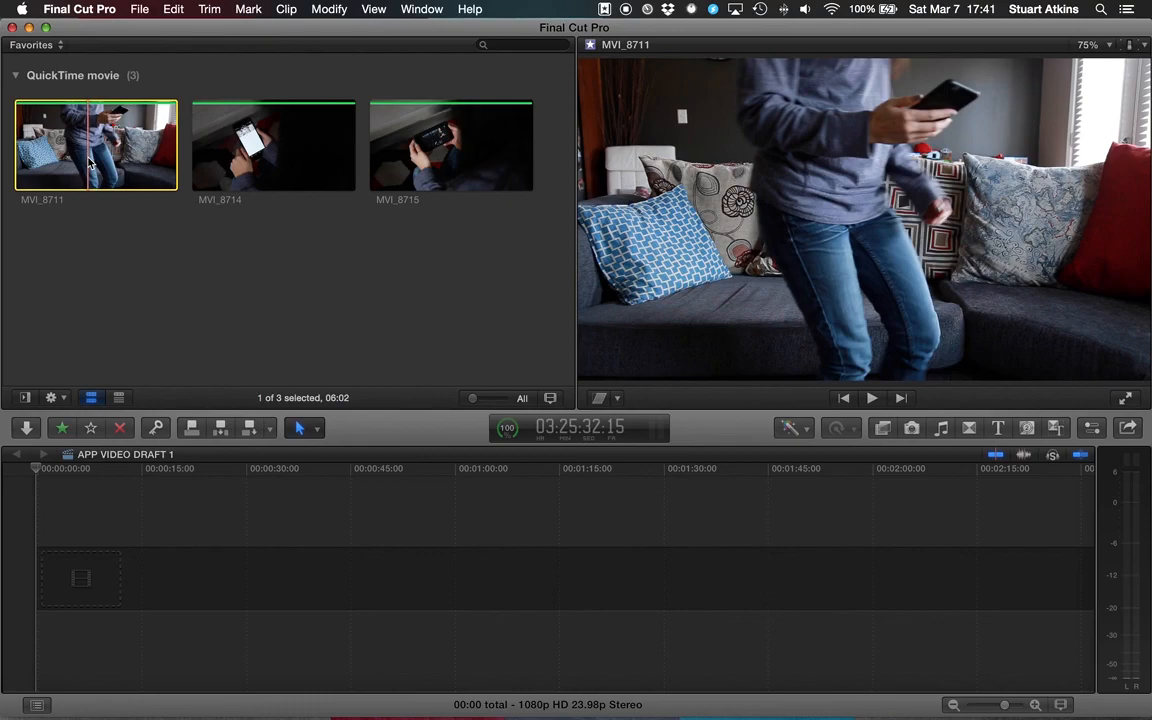
{"action": "key", "text": "e"}
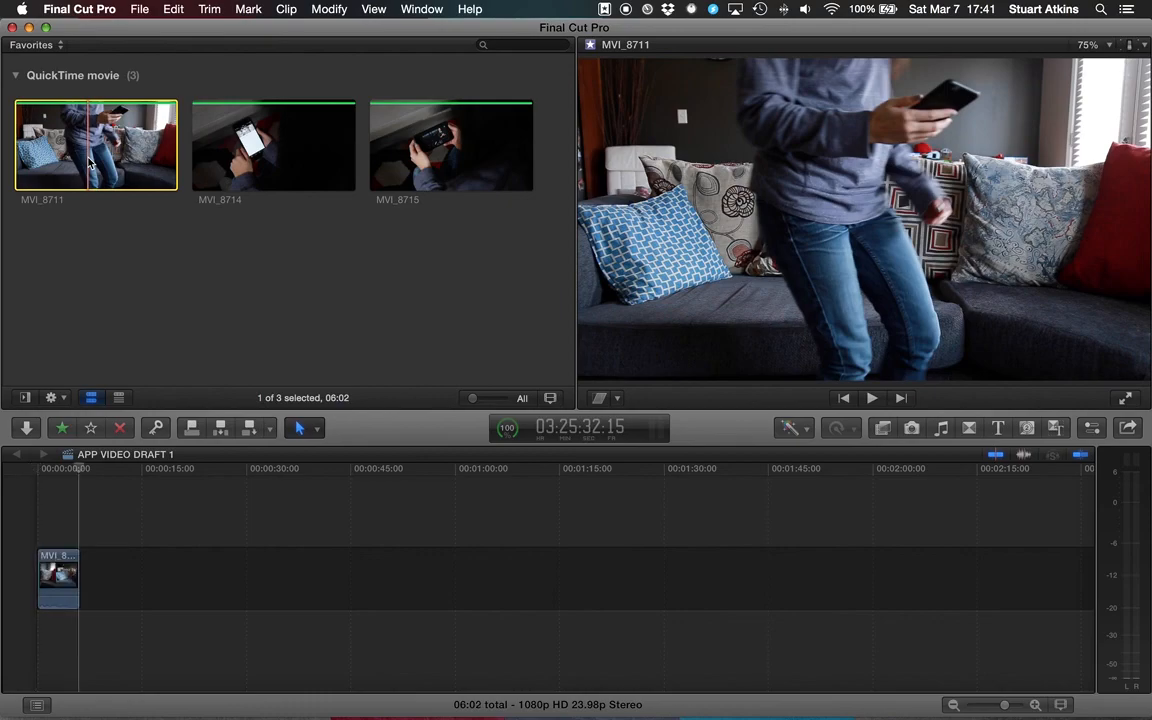
{"action": "left_click", "coordinate": [254, 163]}
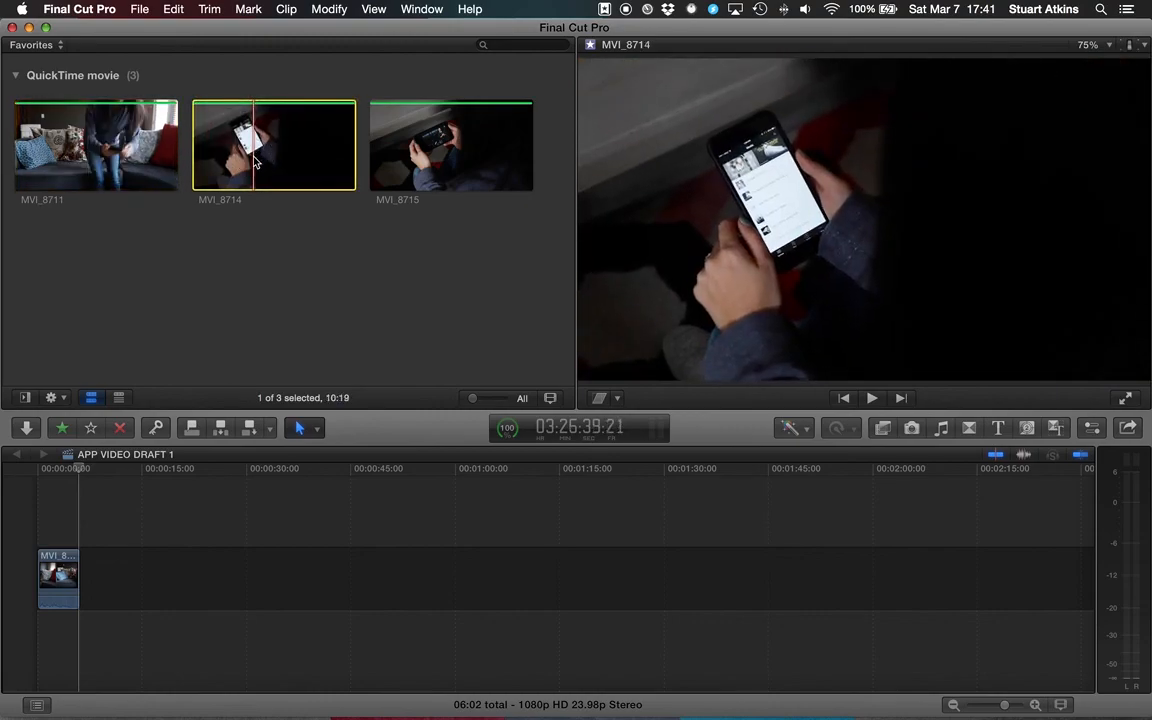
{"action": "key", "text": "e"}
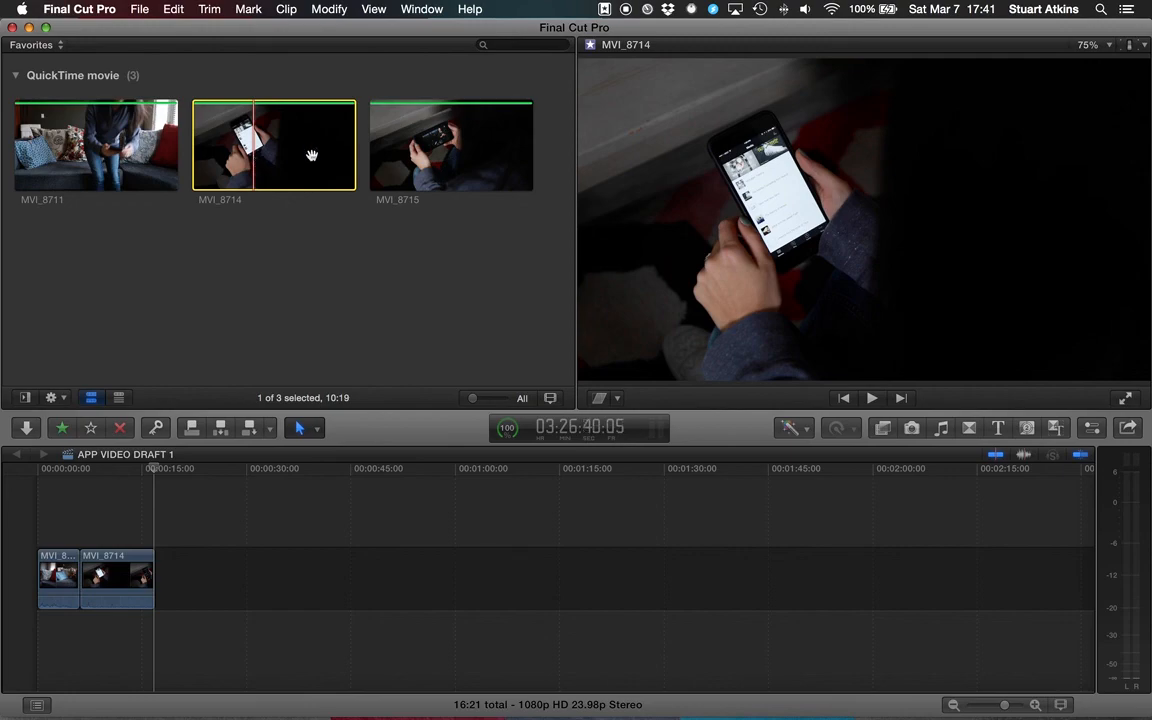
{"action": "left_click", "coordinate": [426, 156]}
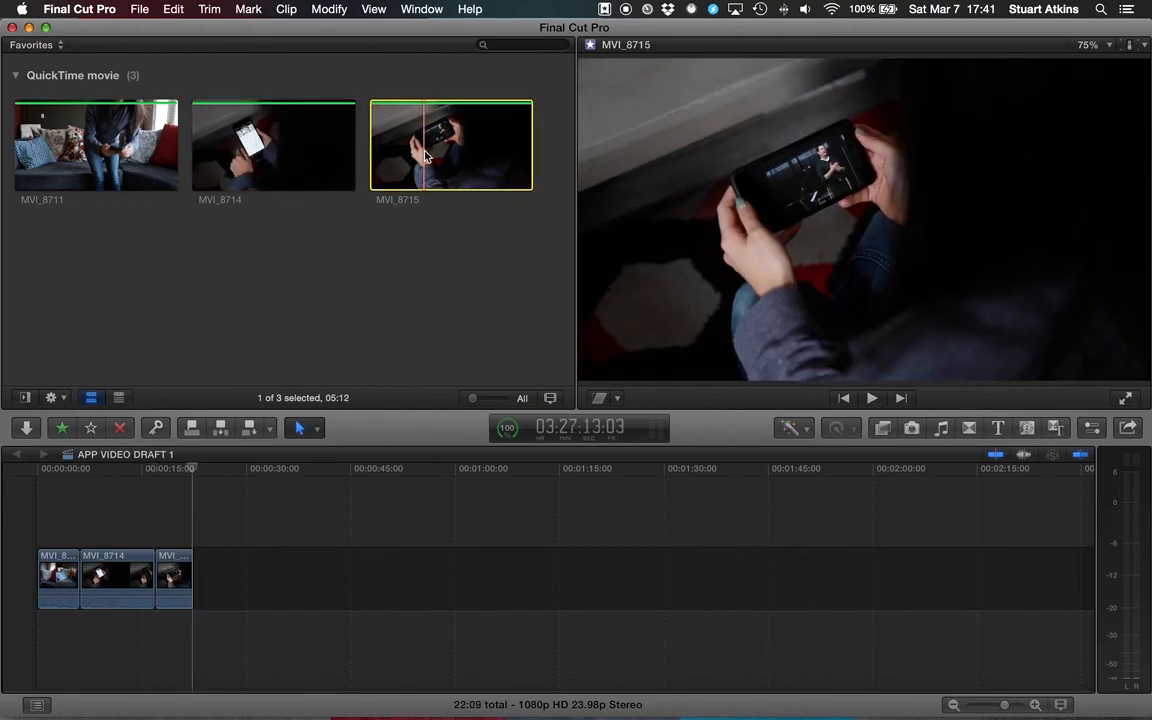
{"action": "key", "text": "e"}
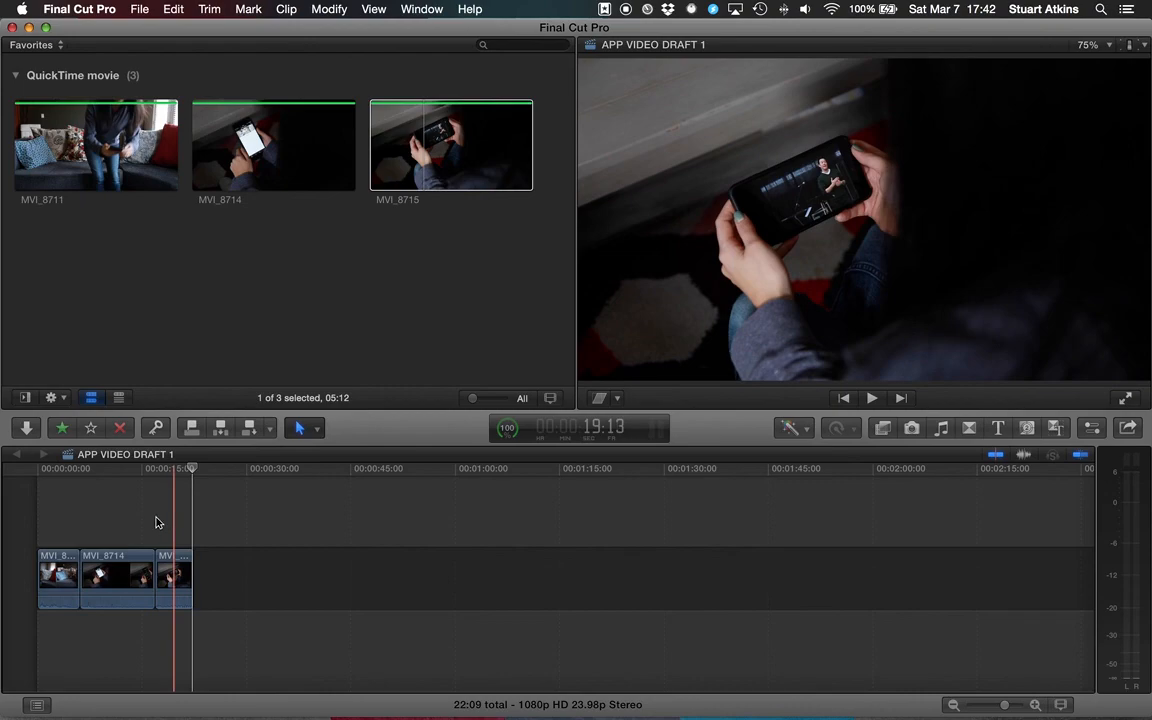
Trim the end of clip MVI_8714 in the timeline to a length of about 07:14.
{"action": "left_click_drag", "start_coordinate": [155, 560], "coordinate": [125, 561]}
{"action": "key", "text": "shift+z"}
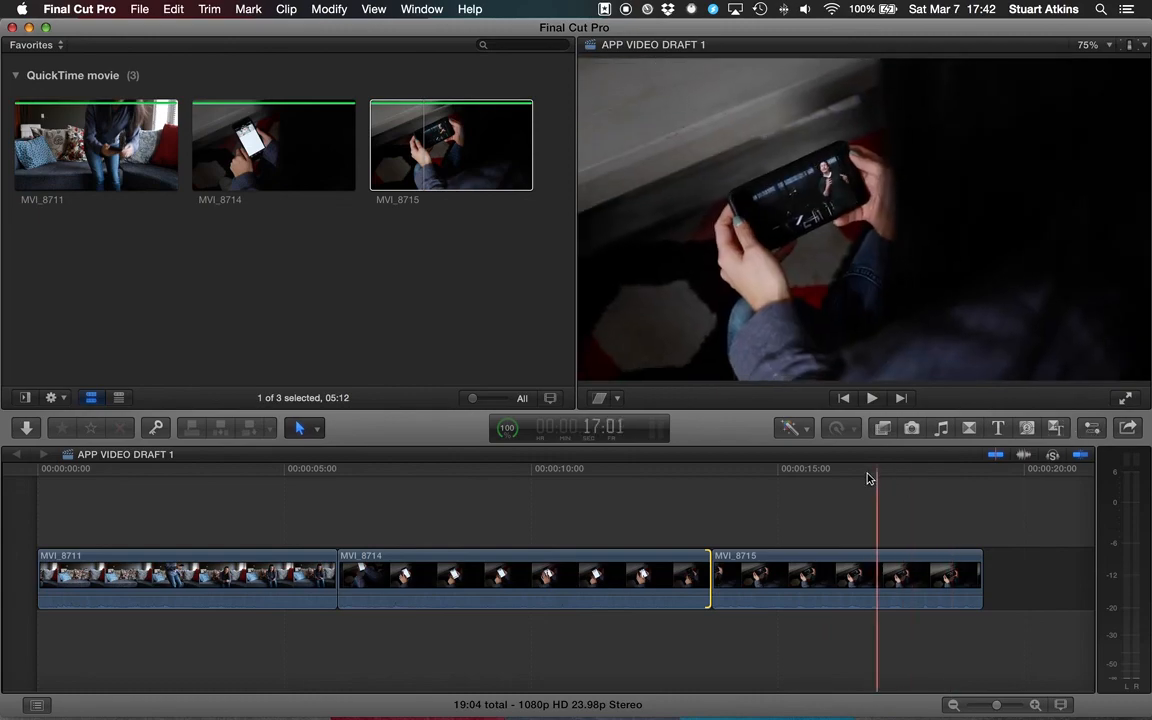
Show the Inspector for MVI_8714 with the event browser hidden, and examine the color adjustment controls of Correction 1.
{"action": "left_click", "coordinate": [1092, 427]}
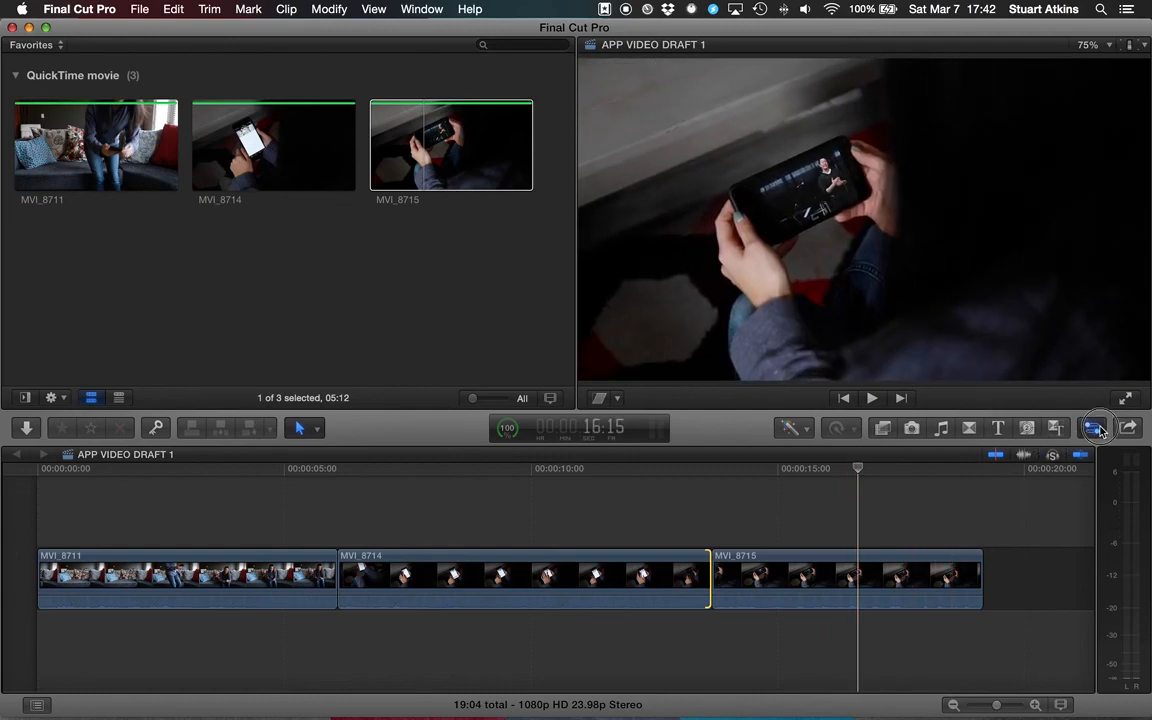
{"action": "key", "text": "ctrl+super+1"}
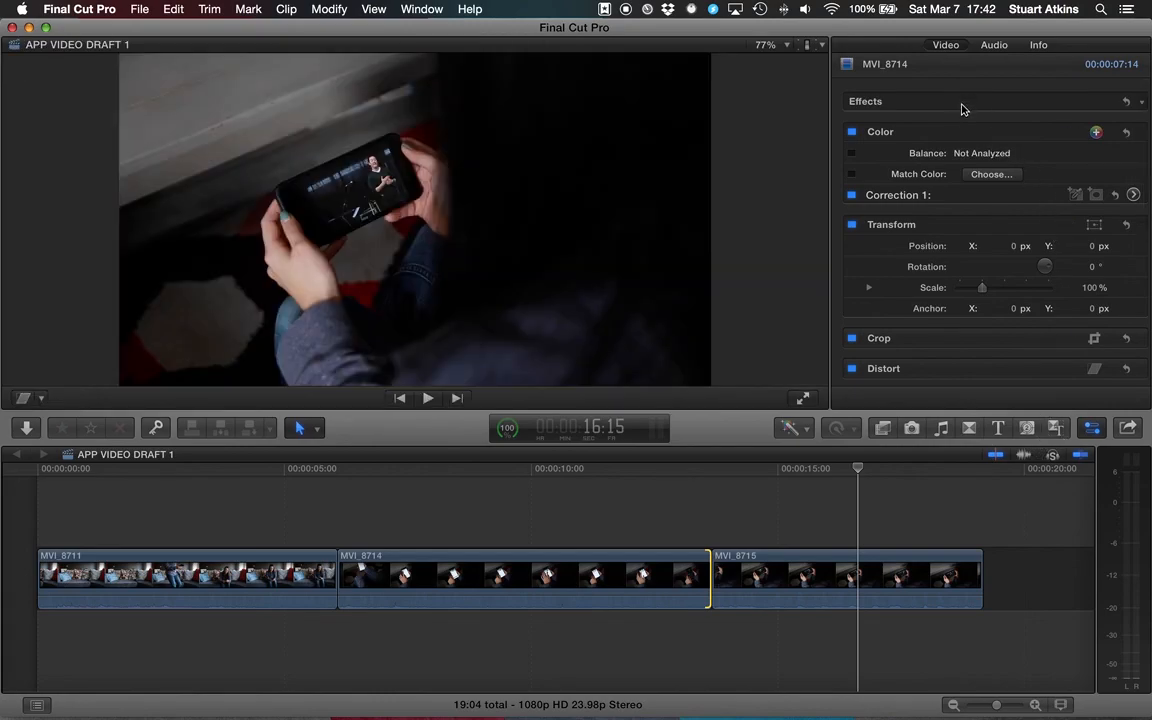
{"action": "left_click", "coordinate": [1131, 194]}
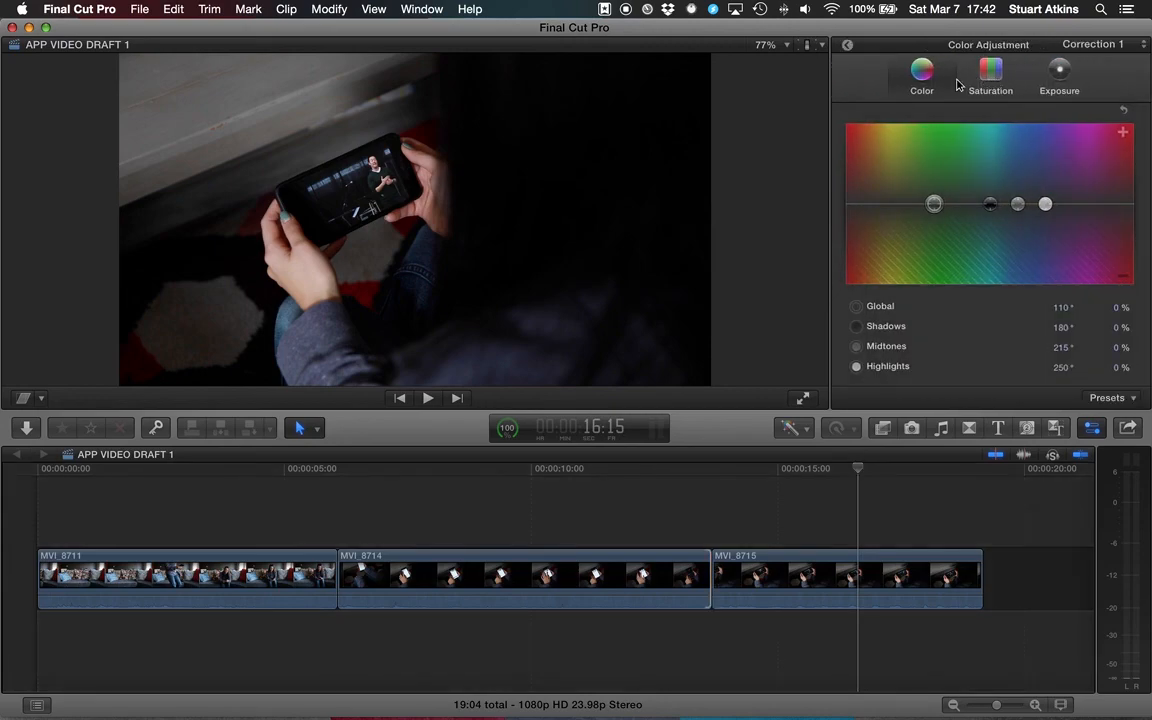
{"action": "left_click", "coordinate": [847, 45]}
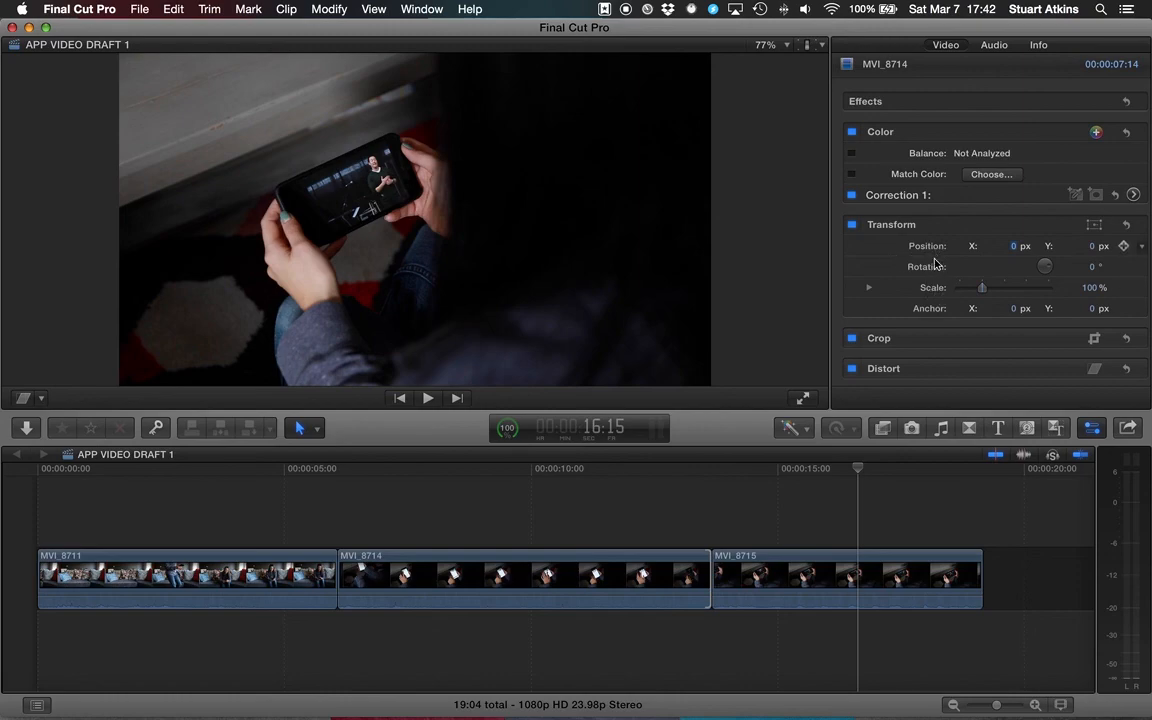
Examine the video, audio and info properties of MVI_8714 in the Inspector, and hide the Inspector.
{"action": "scroll", "coordinate": [935, 300], "scroll_direction": "down", "scroll_amount": 3}
{"action": "scroll", "coordinate": [925, 321], "scroll_direction": "down", "scroll_amount": 4}
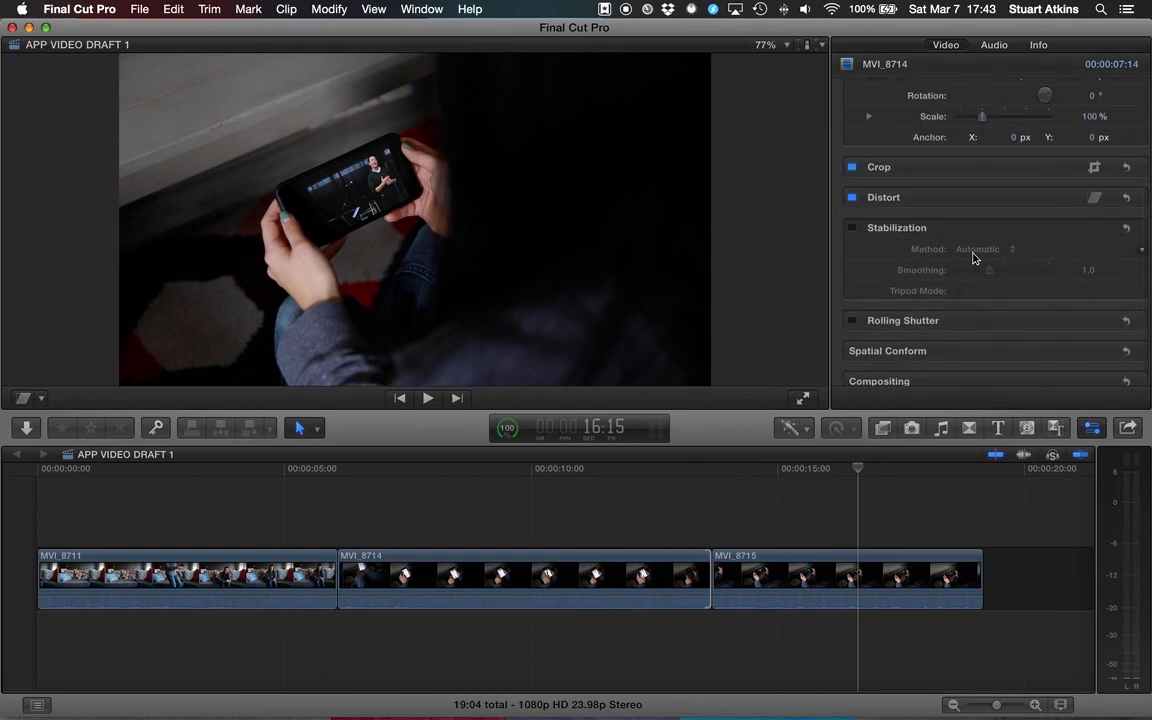
{"action": "scroll", "coordinate": [972, 256], "scroll_direction": "up", "scroll_amount": 7}
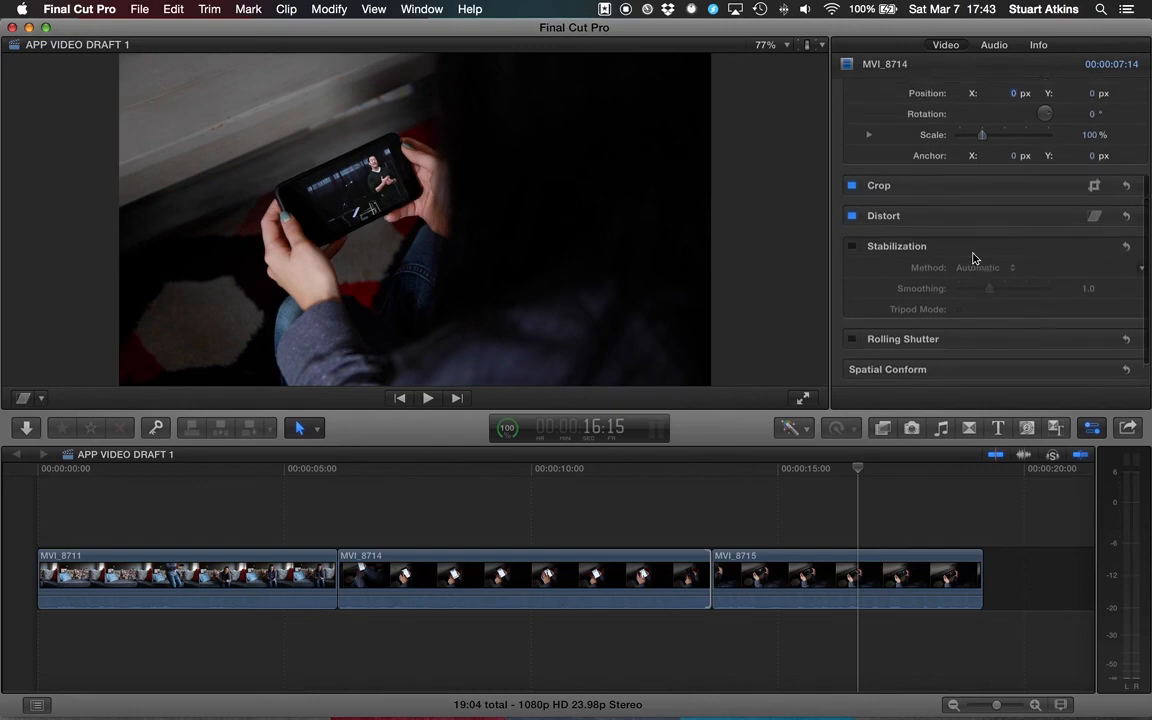
{"action": "left_click", "coordinate": [993, 46]}
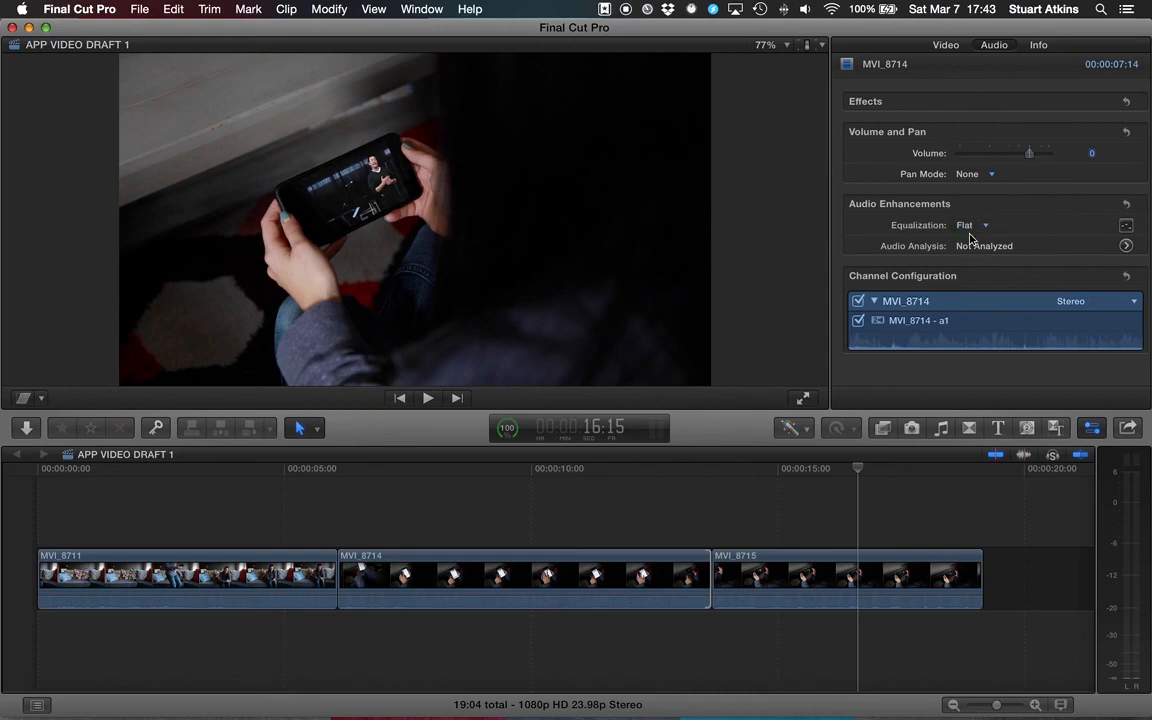
{"action": "left_click", "coordinate": [1040, 45]}
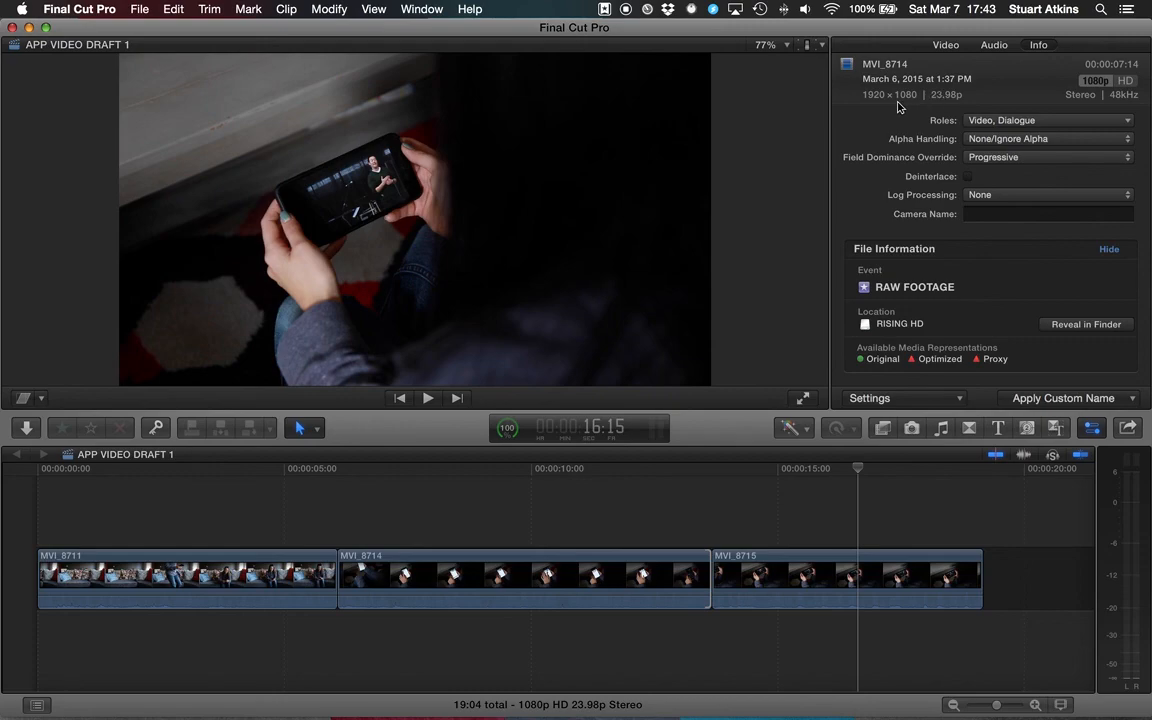
{"action": "left_click", "coordinate": [945, 45]}
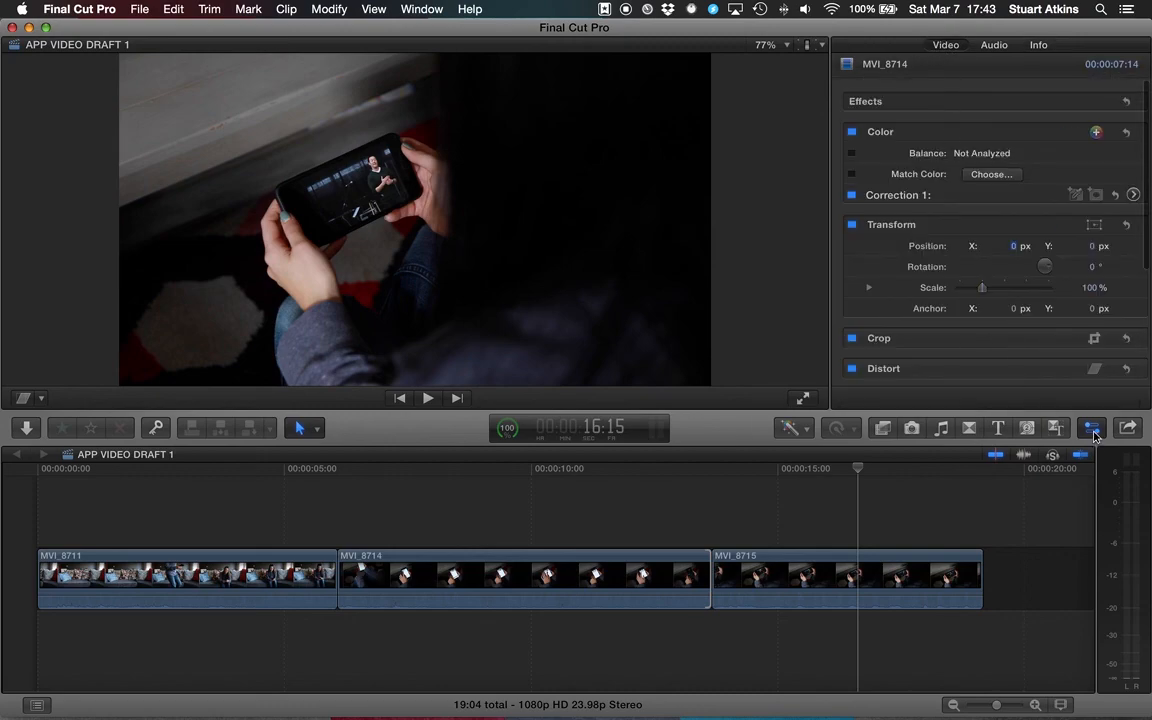
{"action": "key", "text": "super+4"}
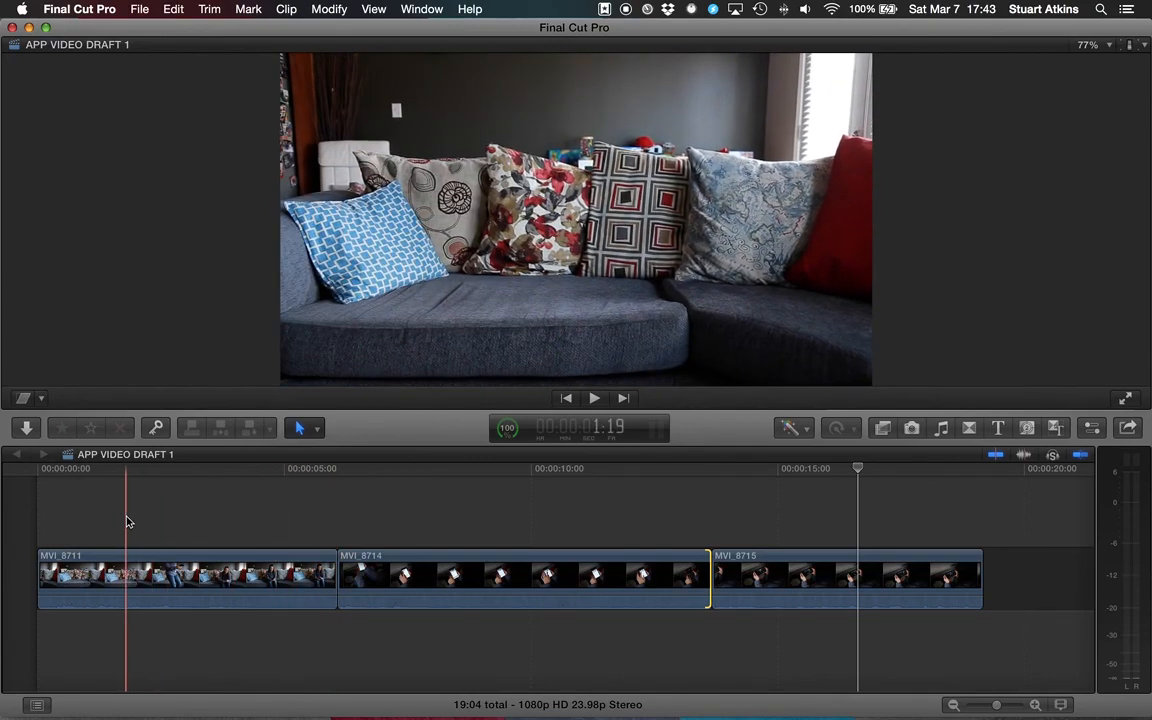
Set up an Export File share of the project with the H.264 Better Quality codec and 1920 x 1080 resolution.
{"action": "left_click", "coordinate": [1127, 429]}
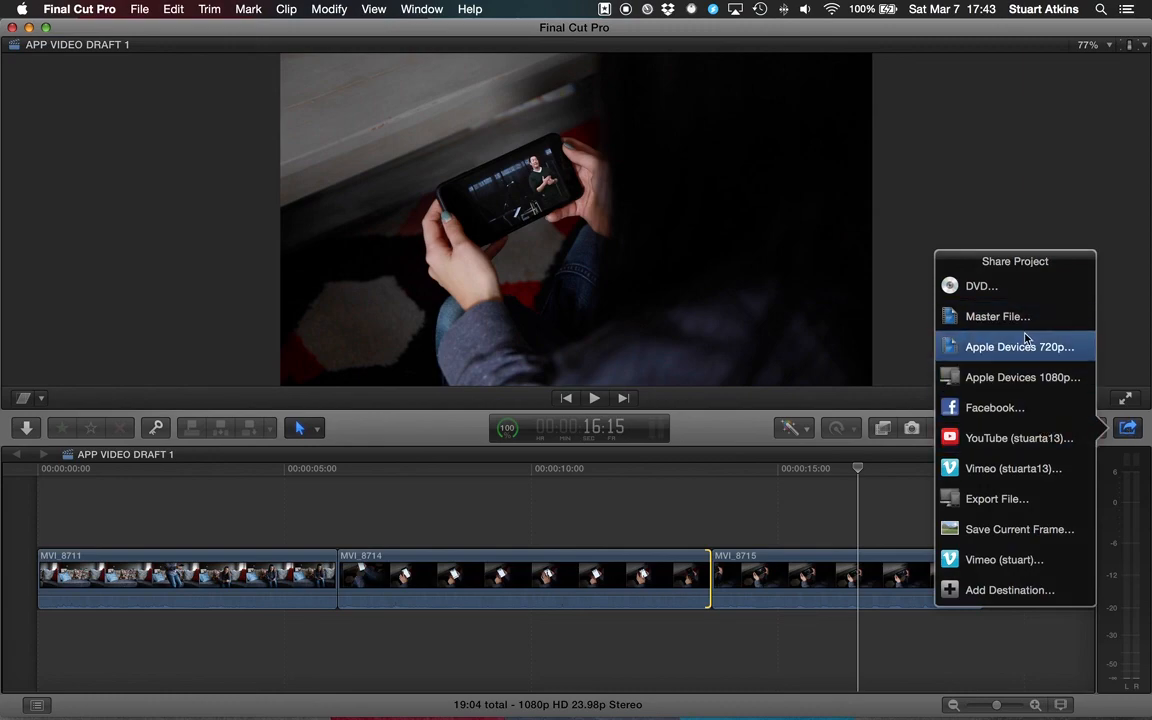
{"action": "left_click", "coordinate": [1024, 500]}
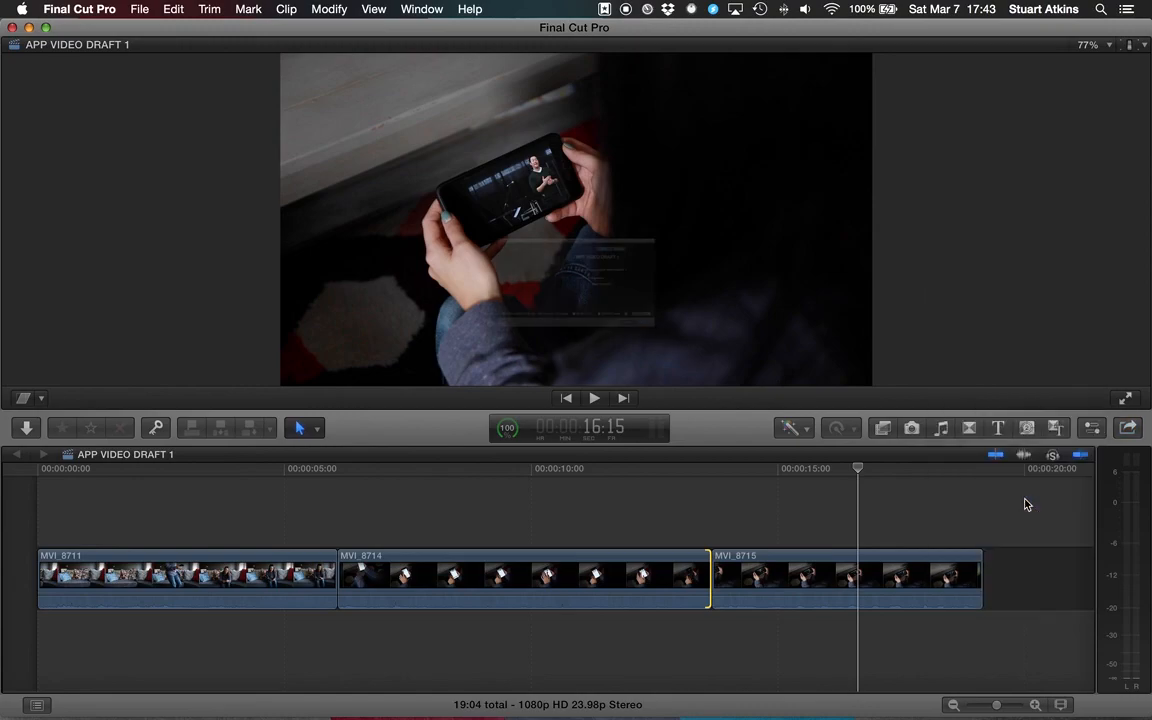
{"action": "left_click", "coordinate": [738, 148]}
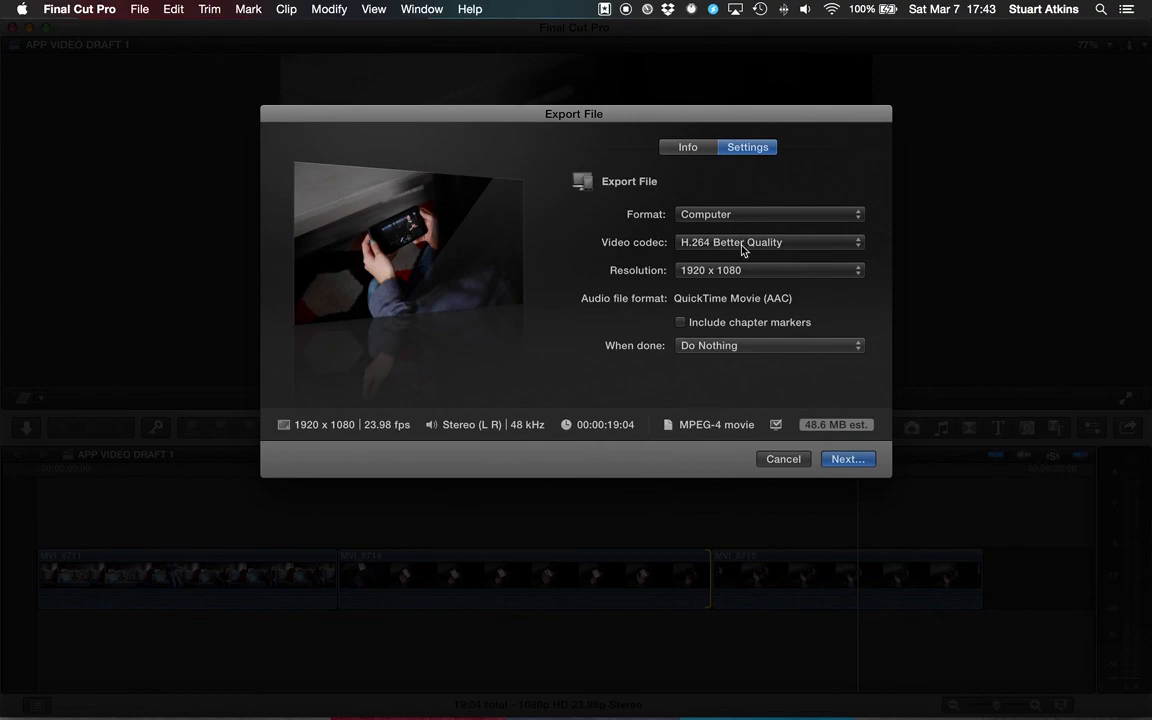
{"action": "left_click", "coordinate": [749, 250]}
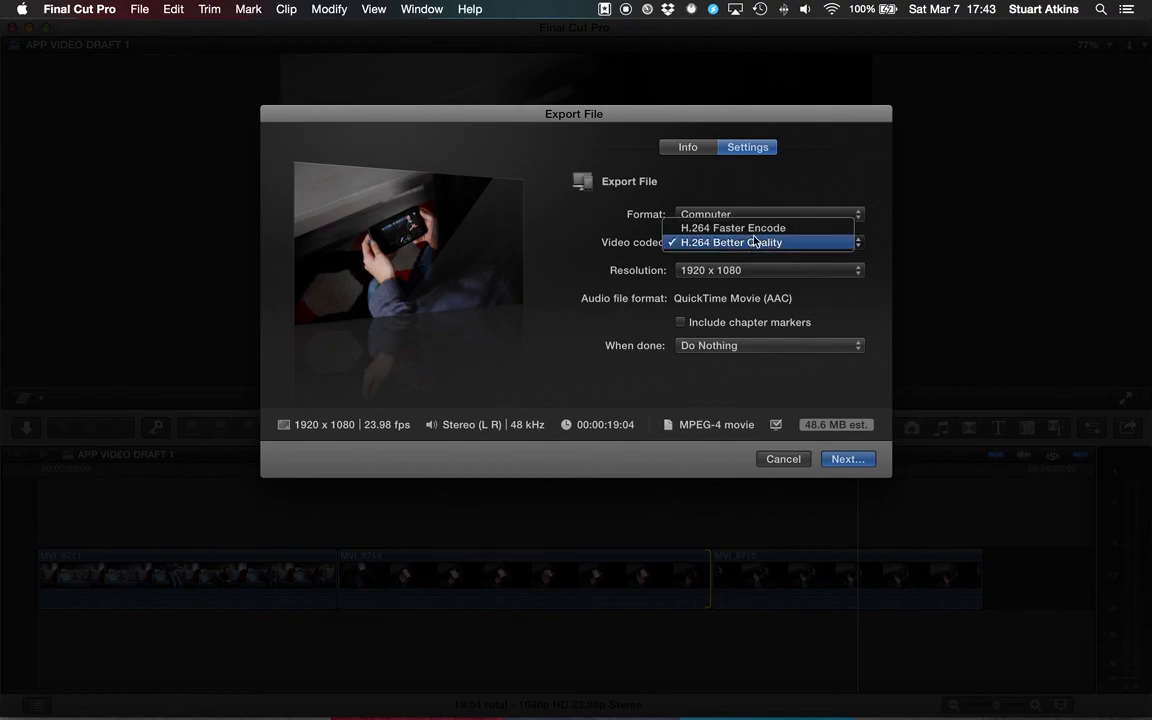
{"action": "left_click", "coordinate": [754, 247]}
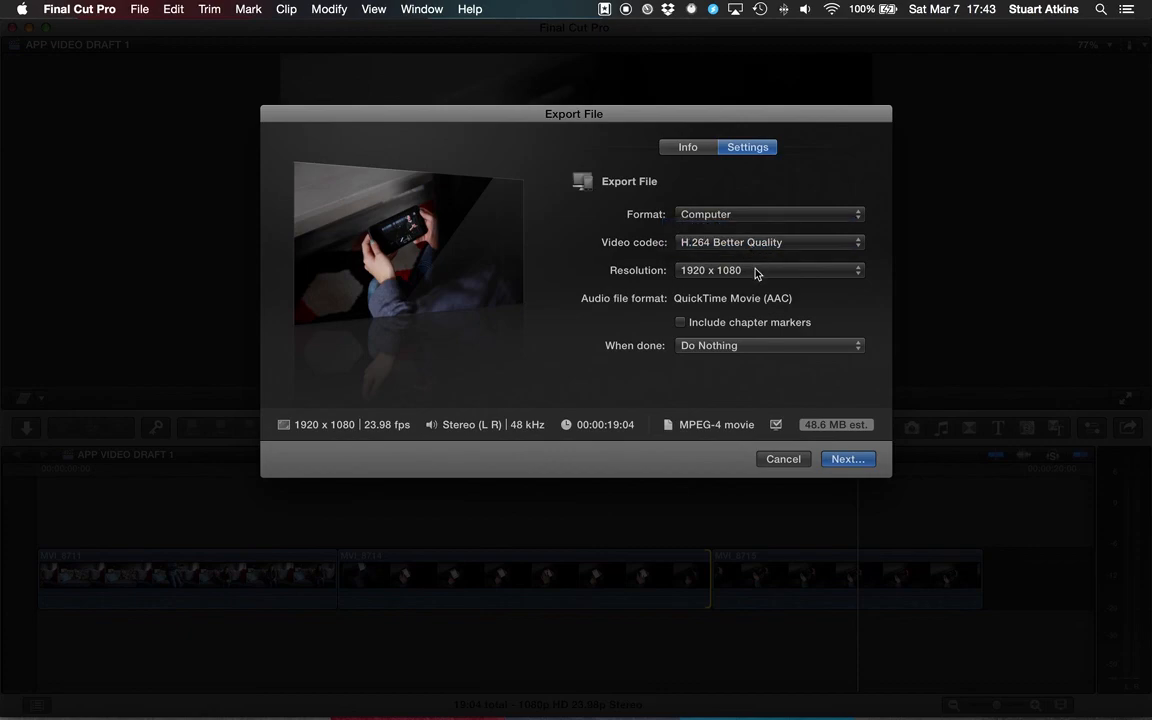
{"action": "left_click", "coordinate": [755, 272]}
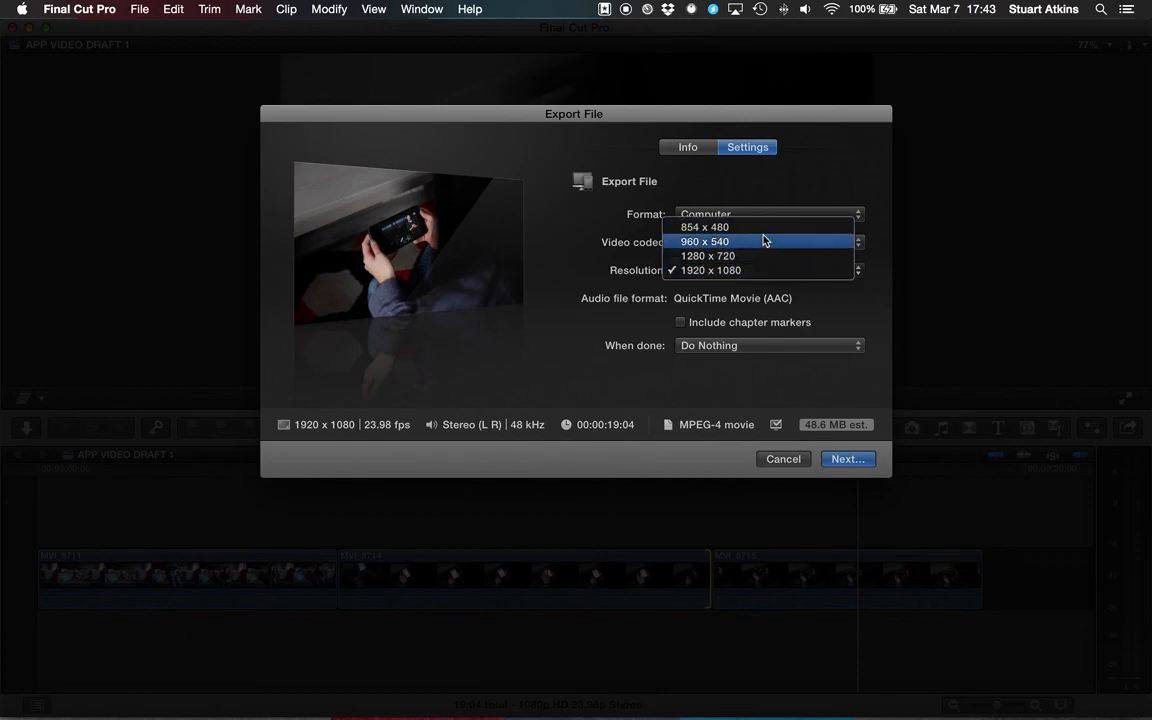
{"action": "left_click", "coordinate": [767, 272]}
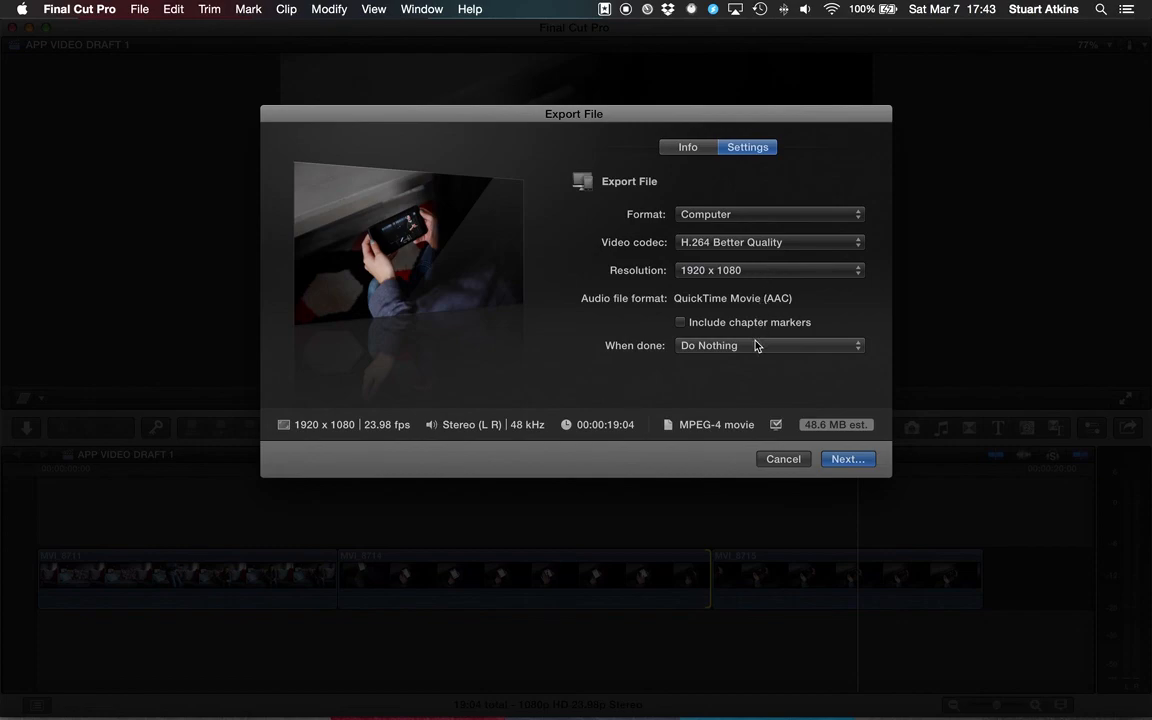
Select the APP VIDEO folder on RISING HD as the export destination, and cancel the export without saving.
{"action": "left_click", "coordinate": [845, 459]}
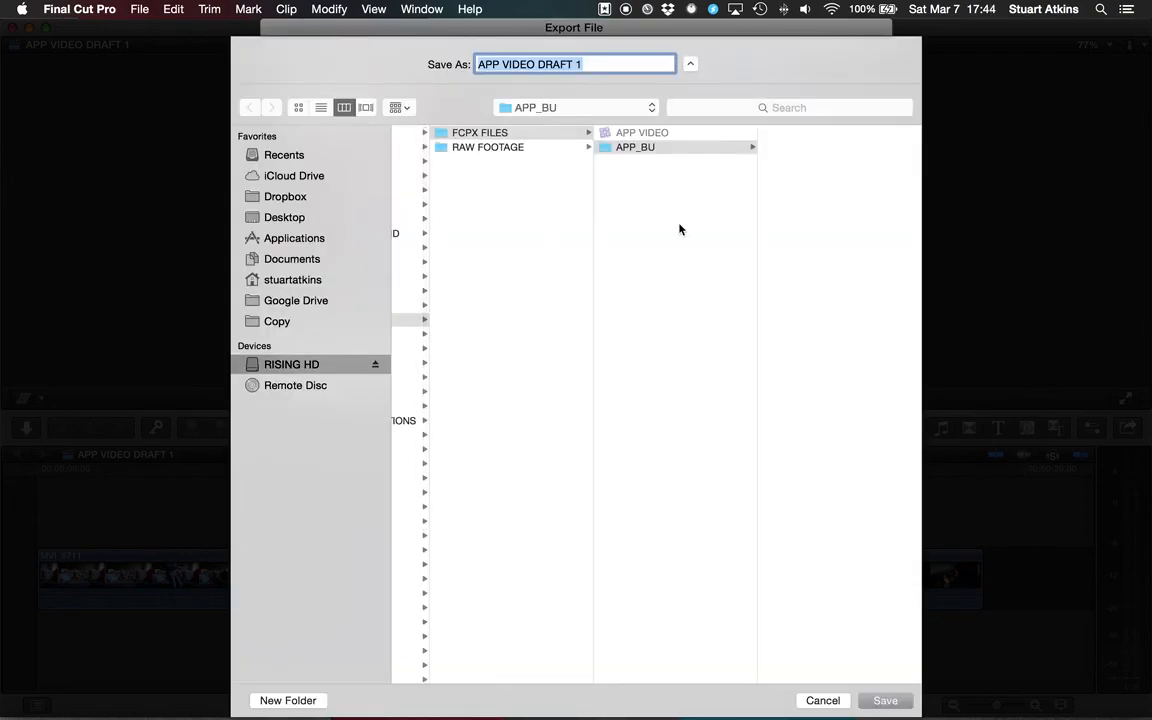
{"action": "left_click", "coordinate": [508, 205]}
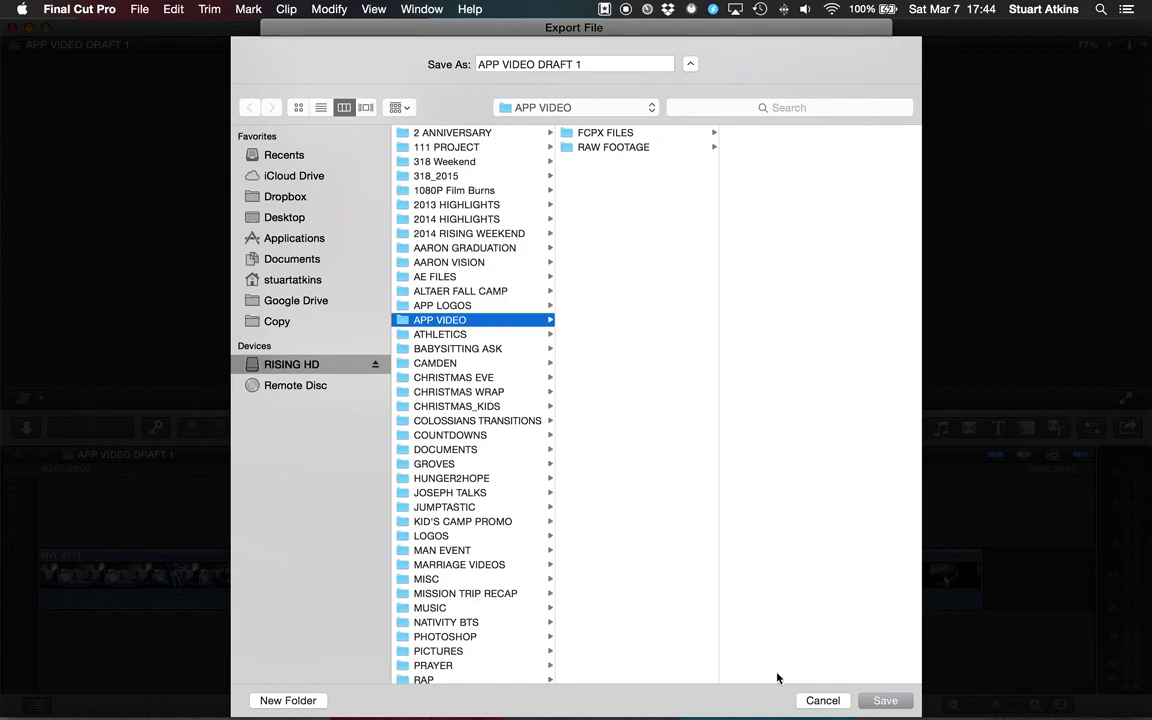
{"action": "left_click", "coordinate": [823, 700]}
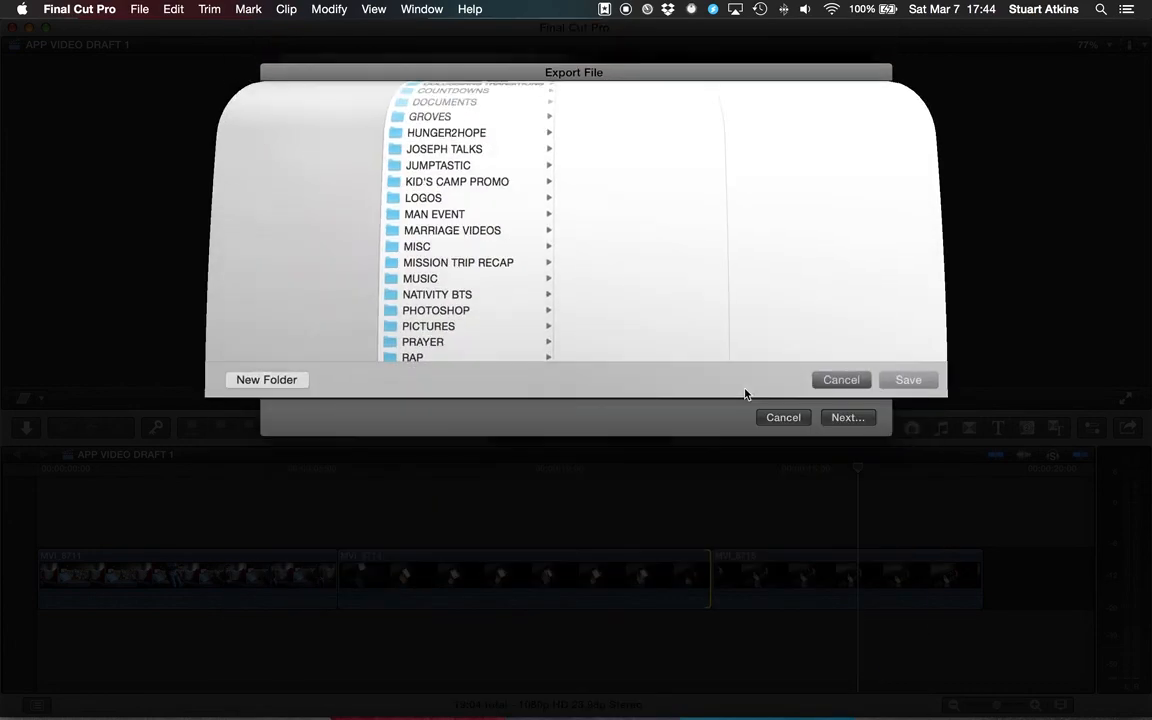
{"action": "left_click", "coordinate": [788, 459]}
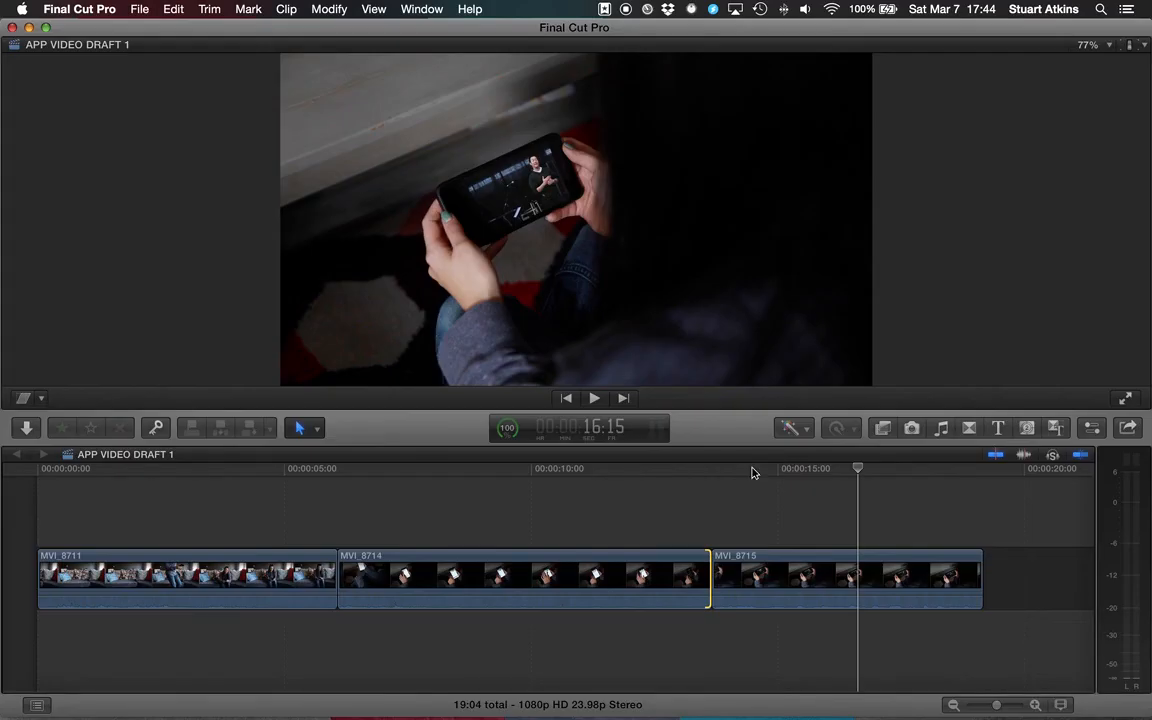